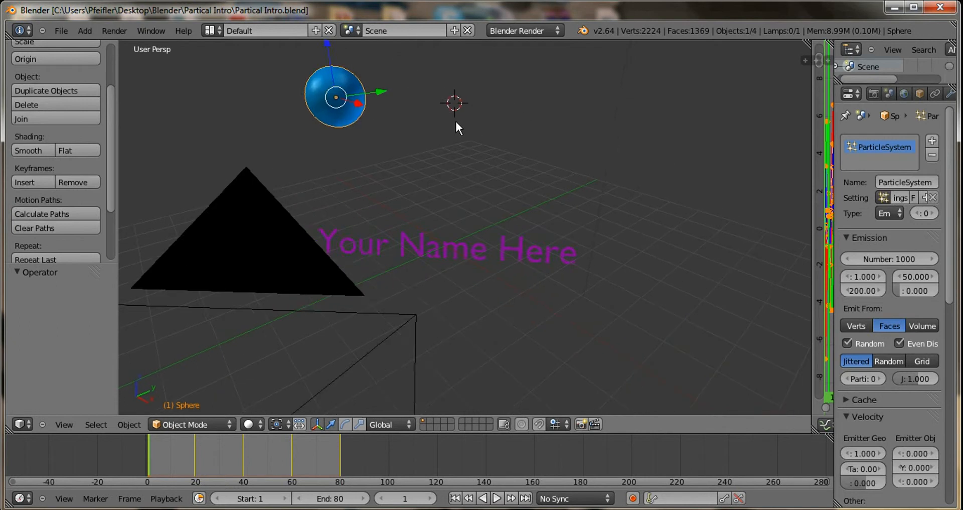
Step: Switch the 3D viewport to the camera's view to check how the name text is framed
{"action": "left_click", "coordinate": [43, 424]}
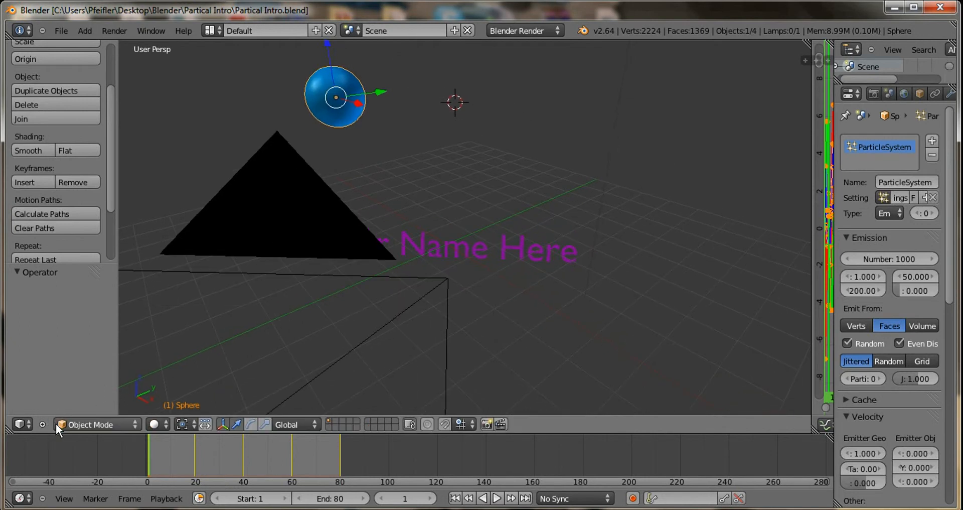
{"action": "left_click", "coordinate": [43, 424]}
{"action": "left_click", "coordinate": [63, 425]}
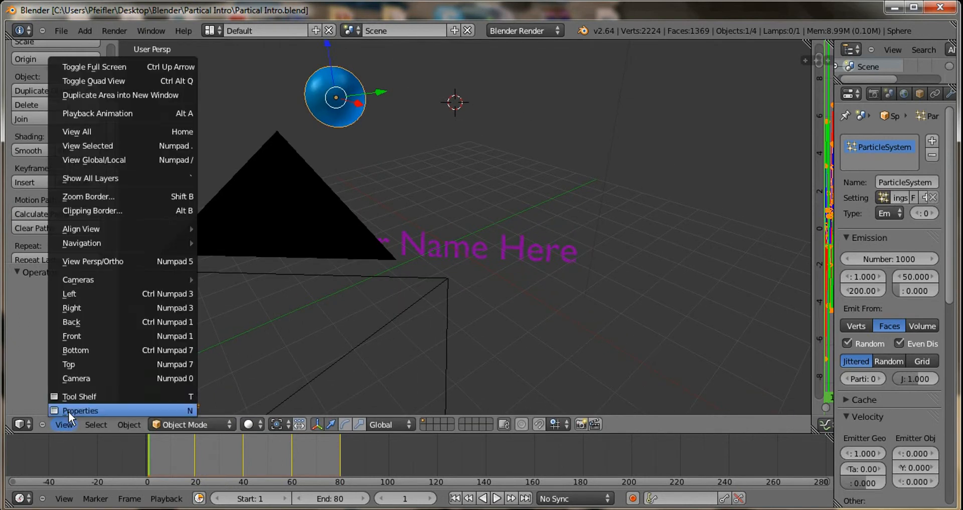
{"action": "left_click", "coordinate": [75, 378]}
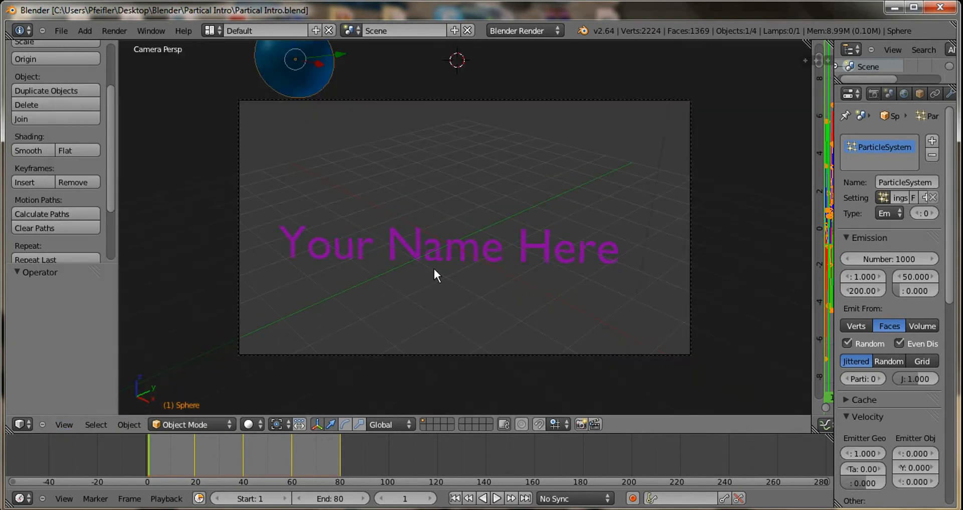
{"action": "scroll", "coordinate": [431, 254], "scroll_direction": "up", "scroll_amount": 1}
{"action": "scroll", "coordinate": [429, 254], "scroll_direction": "down", "scroll_amount": 1}
{"action": "key", "text": "KP_0"}
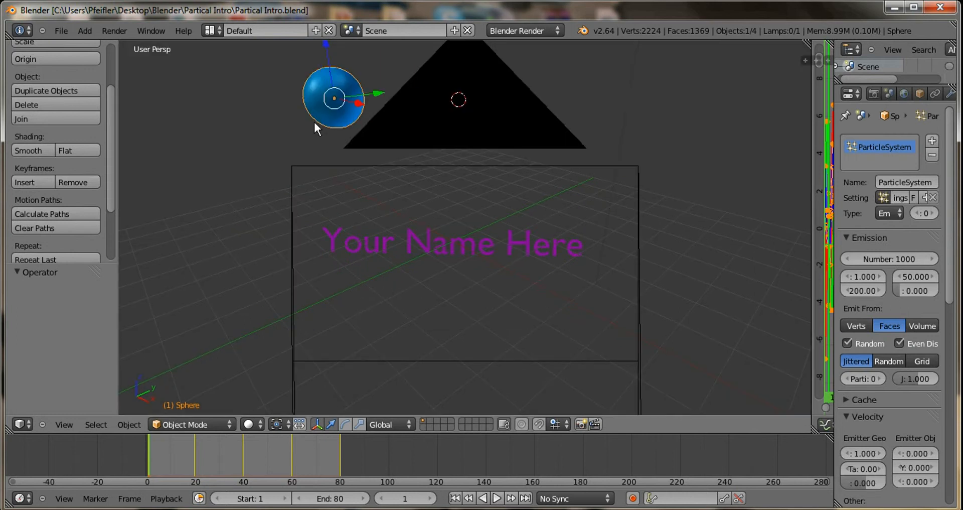
{"action": "left_click", "coordinate": [65, 424]}
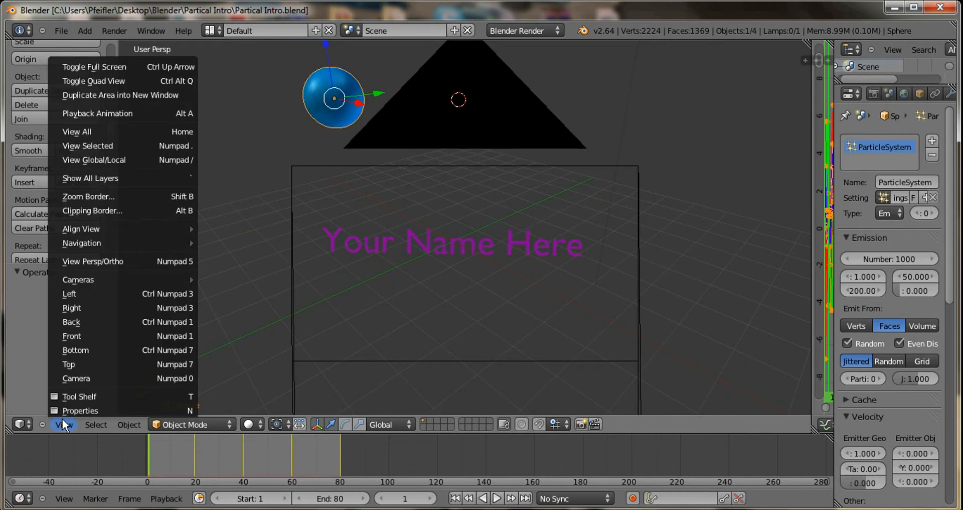
{"action": "left_click", "coordinate": [69, 378]}
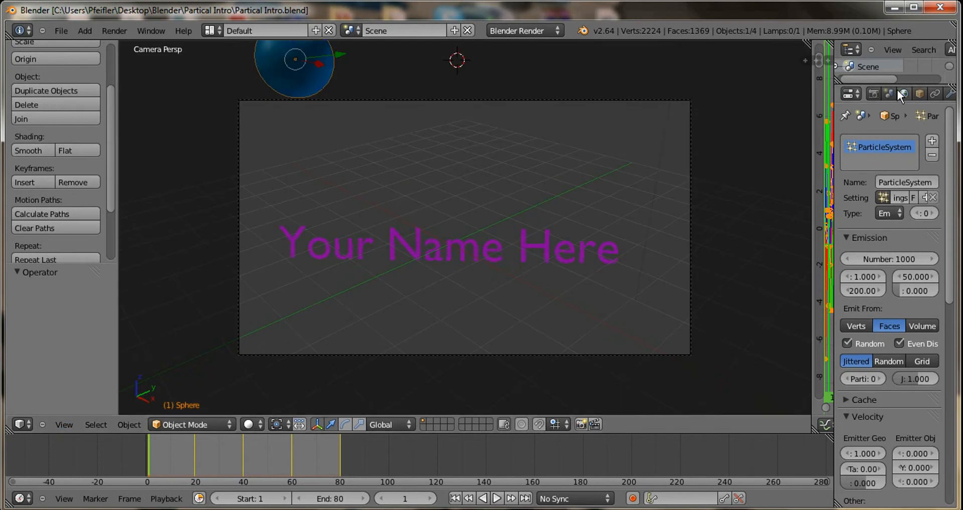
Step: Set the emission number of the sphere's particle system to 100000
{"action": "middle_click_drag", "start_coordinate": [898, 91], "coordinate": [849, 101]}
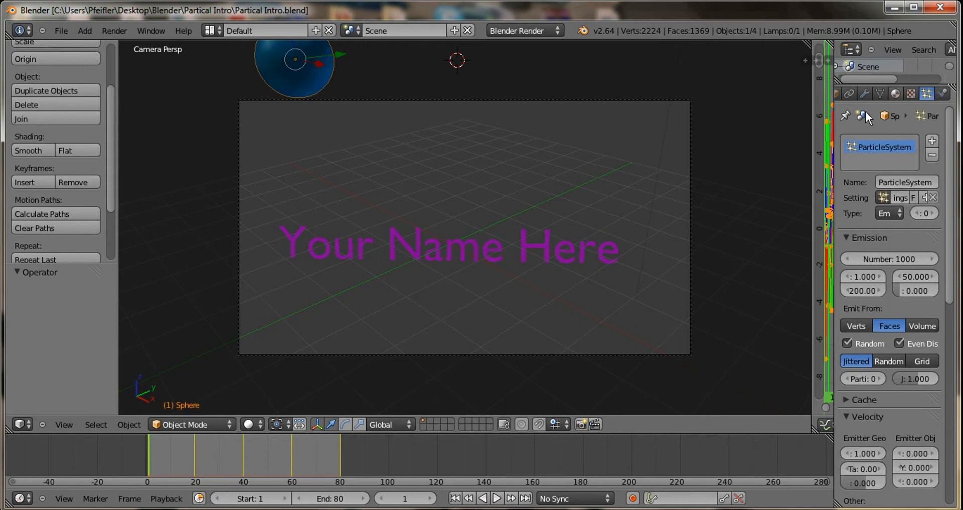
{"action": "scroll", "coordinate": [941, 140], "scroll_direction": "down", "scroll_amount": 2}
{"action": "scroll", "coordinate": [941, 141], "scroll_direction": "down", "scroll_amount": 1}
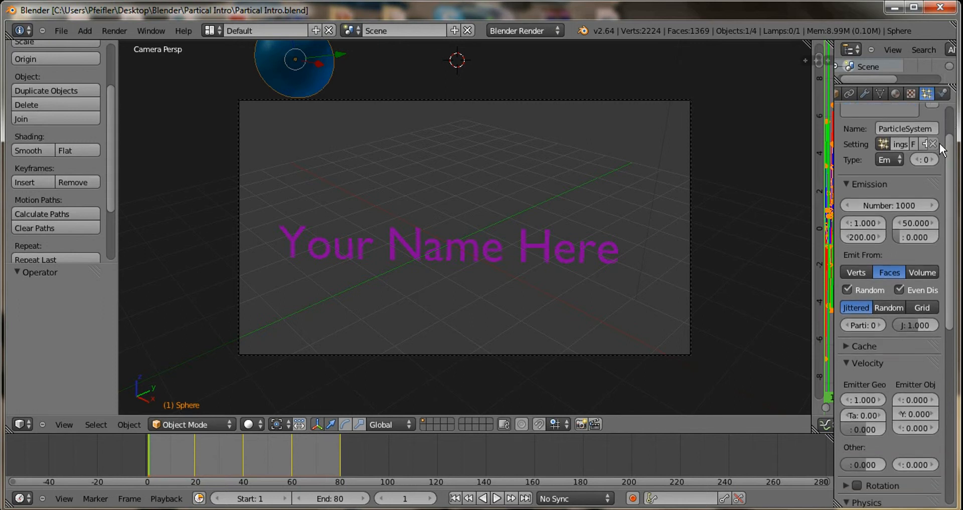
{"action": "left_click", "coordinate": [892, 204]}
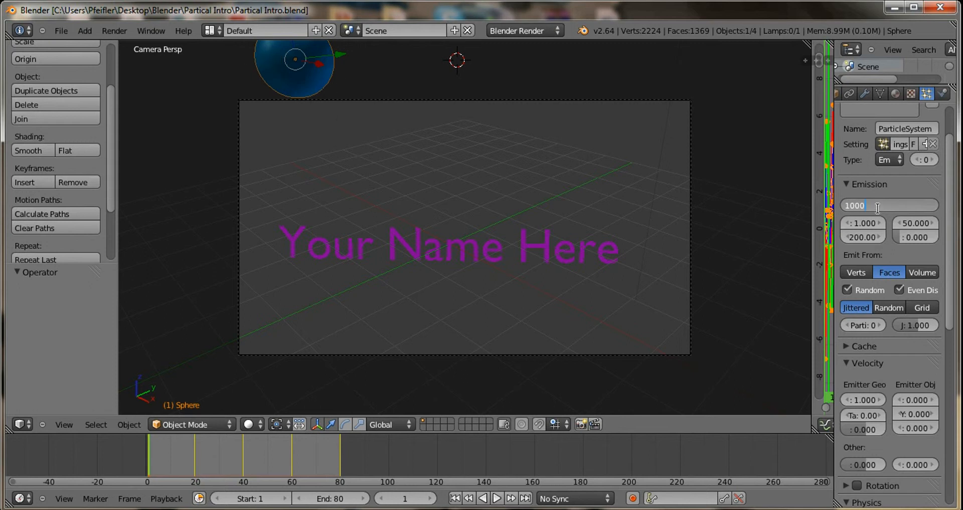
{"action": "type", "text": "00"}
{"action": "key", "text": "Return"}
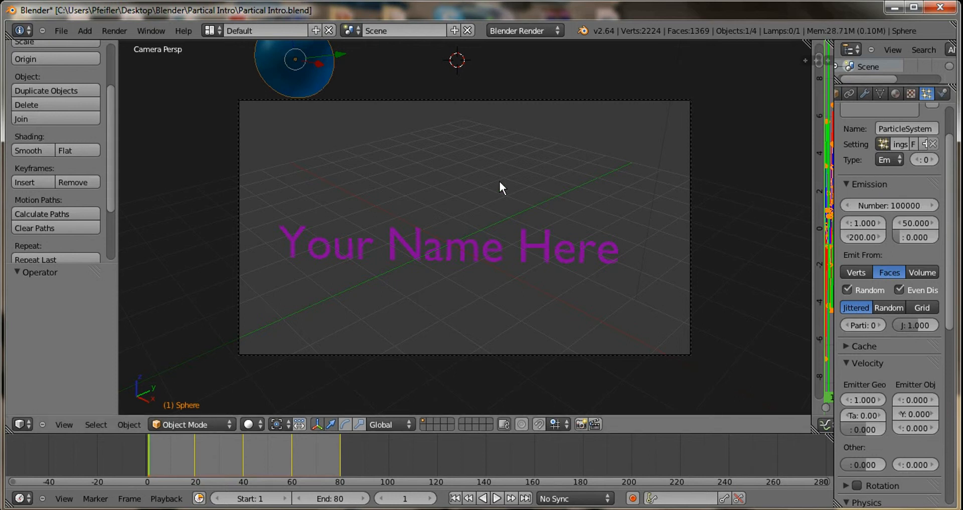
Step: Select the camera in the scene, view through it, and reselect the blue sphere
{"action": "middle_click_drag", "start_coordinate": [361, 169], "coordinate": [359, 166]}
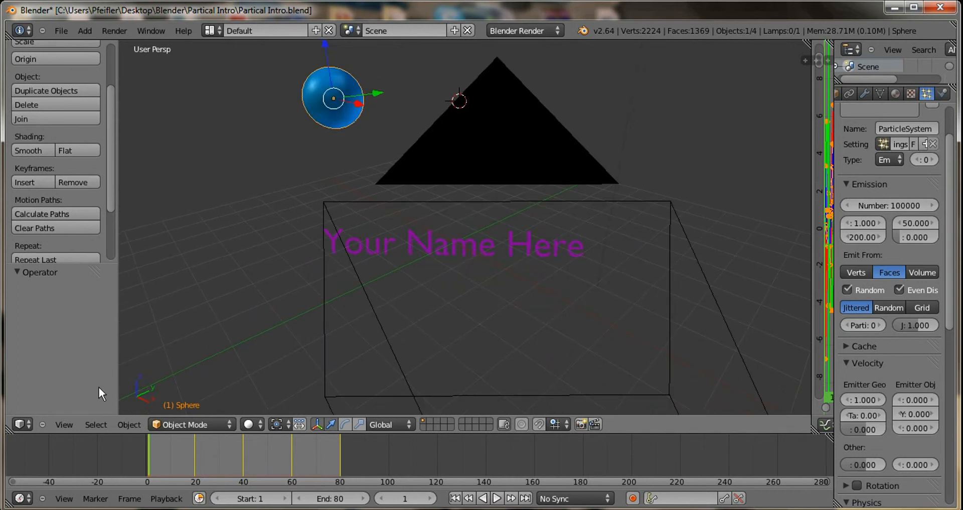
{"action": "middle_click_drag", "start_coordinate": [296, 260], "coordinate": [332, 246]}
{"action": "scroll", "coordinate": [299, 255], "scroll_direction": "down", "scroll_amount": 2}
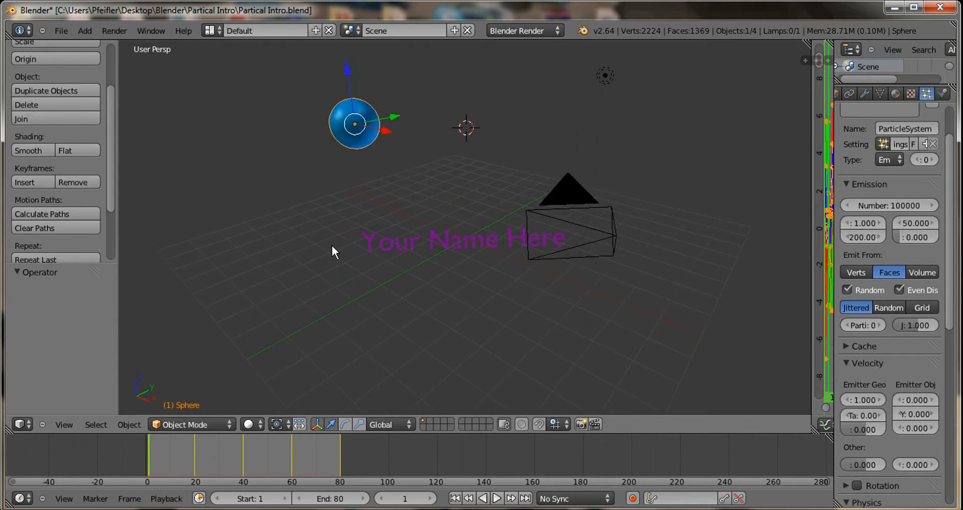
{"action": "right_click", "coordinate": [529, 224]}
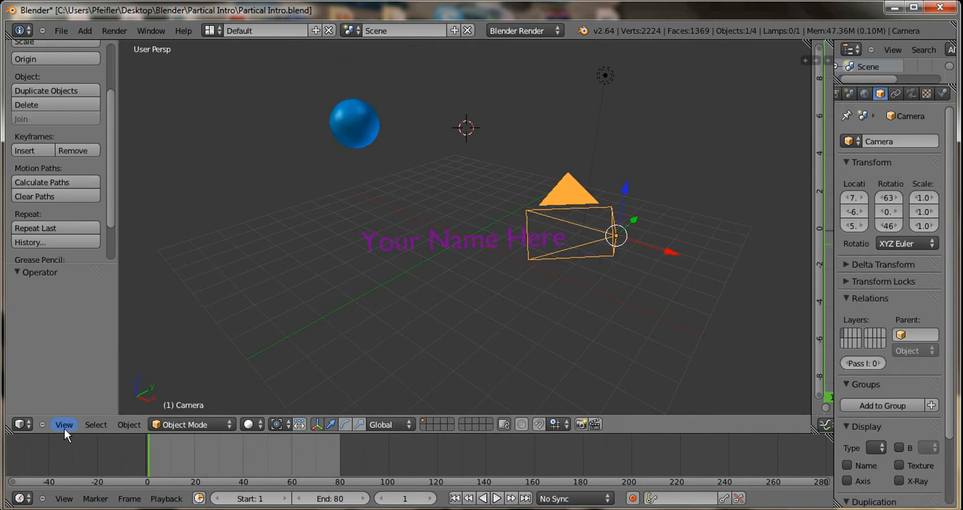
{"action": "left_click", "coordinate": [64, 427]}
{"action": "left_click", "coordinate": [92, 377]}
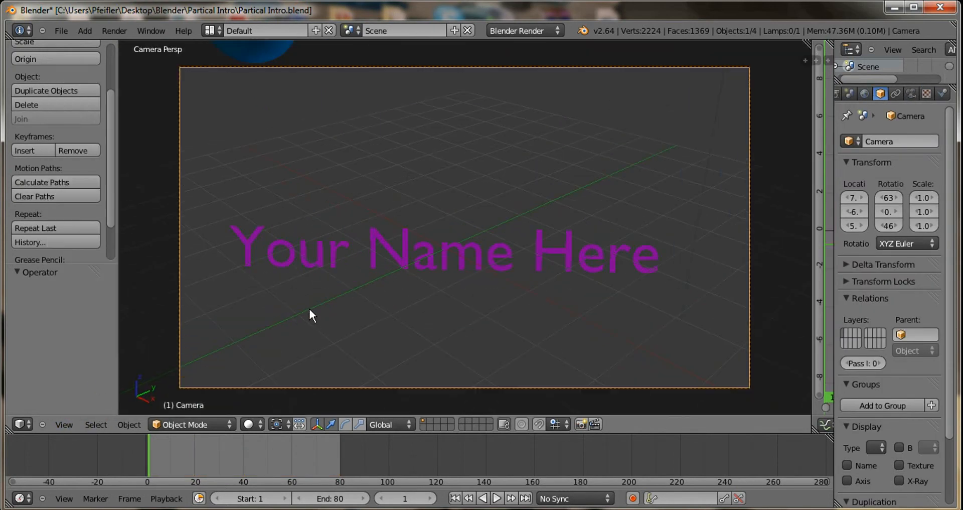
{"action": "right_click", "coordinate": [270, 80]}
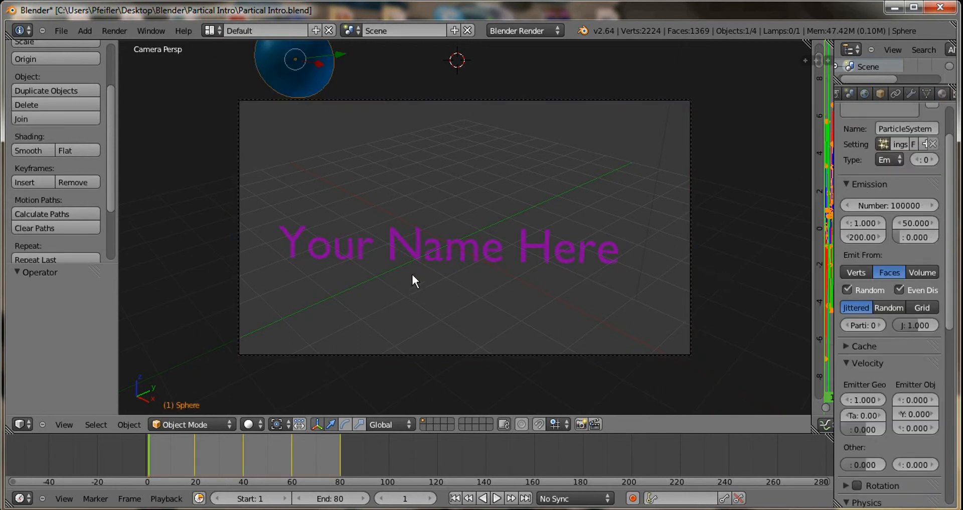
Step: Select the name text and examine its material's transparency settings, comparing the animation at frames 1 and 70
{"action": "right_click", "coordinate": [390, 238]}
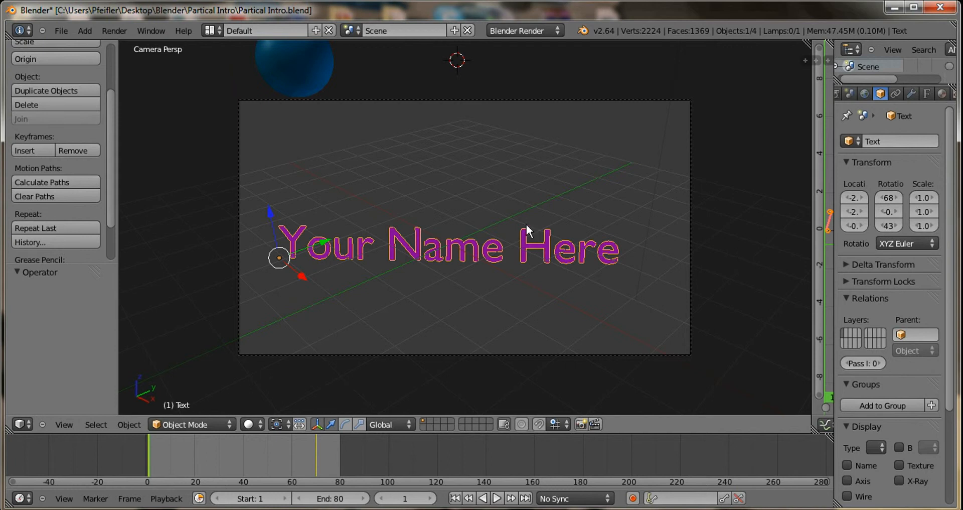
{"action": "left_click", "coordinate": [332, 79]}
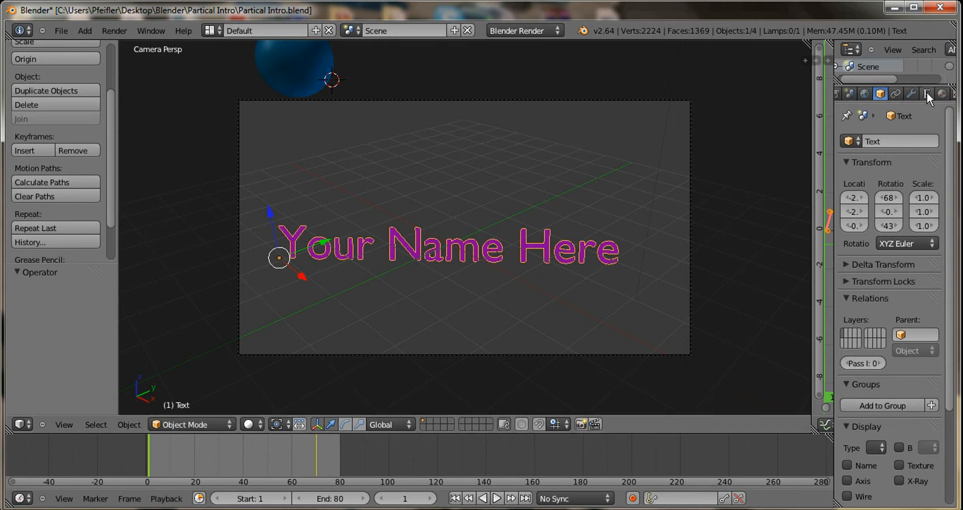
{"action": "middle_click_drag", "start_coordinate": [884, 93], "coordinate": [852, 95]}
{"action": "left_click", "coordinate": [911, 94]}
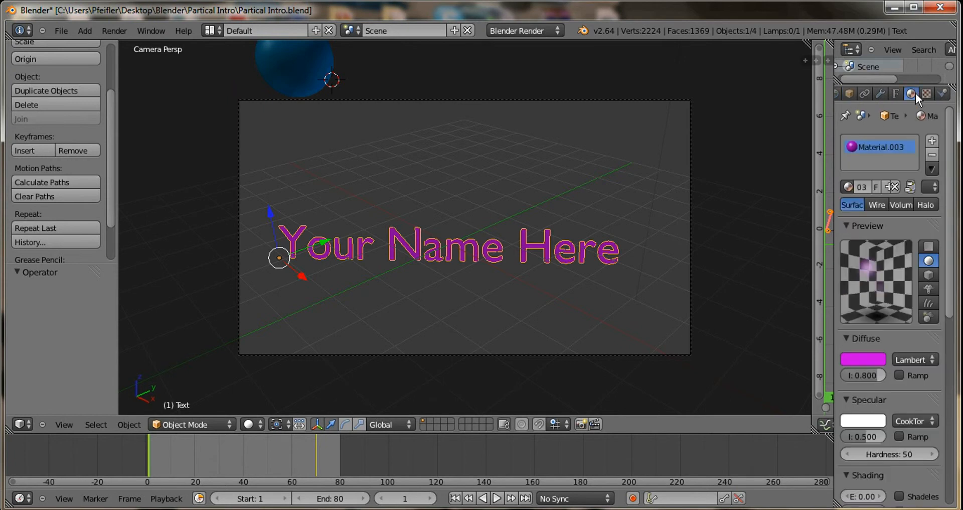
{"action": "scroll", "coordinate": [907, 137], "scroll_direction": "down", "scroll_amount": 8}
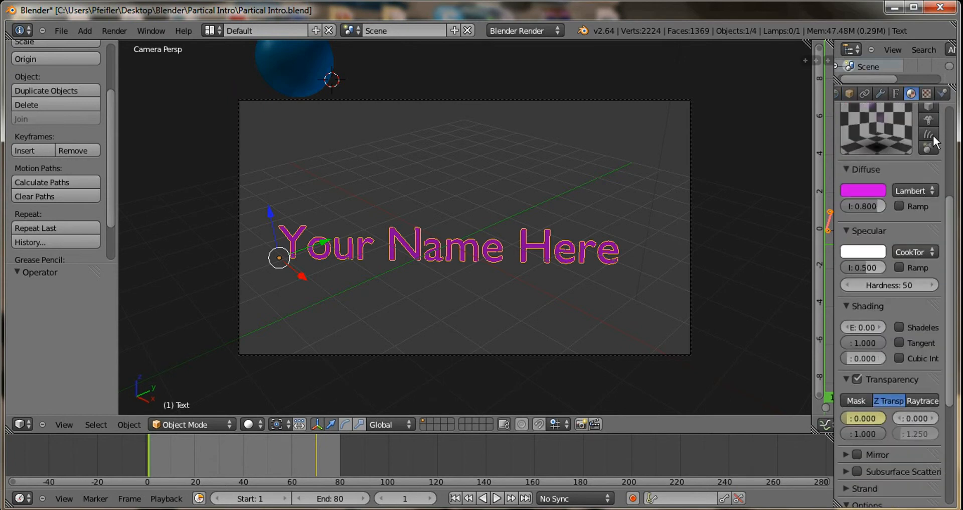
{"action": "scroll", "coordinate": [872, 375], "scroll_direction": "down", "scroll_amount": 4}
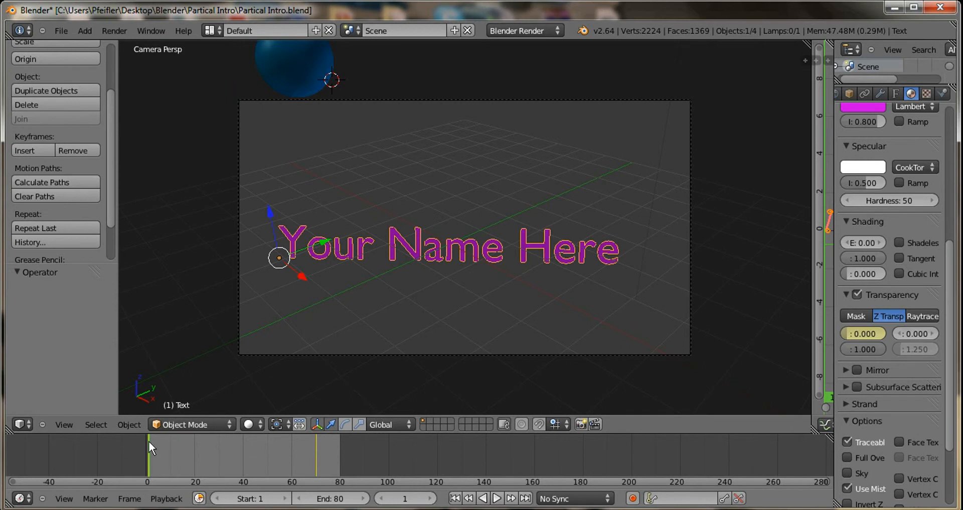
{"action": "left_click_drag", "start_coordinate": [149, 446], "coordinate": [318, 443]}
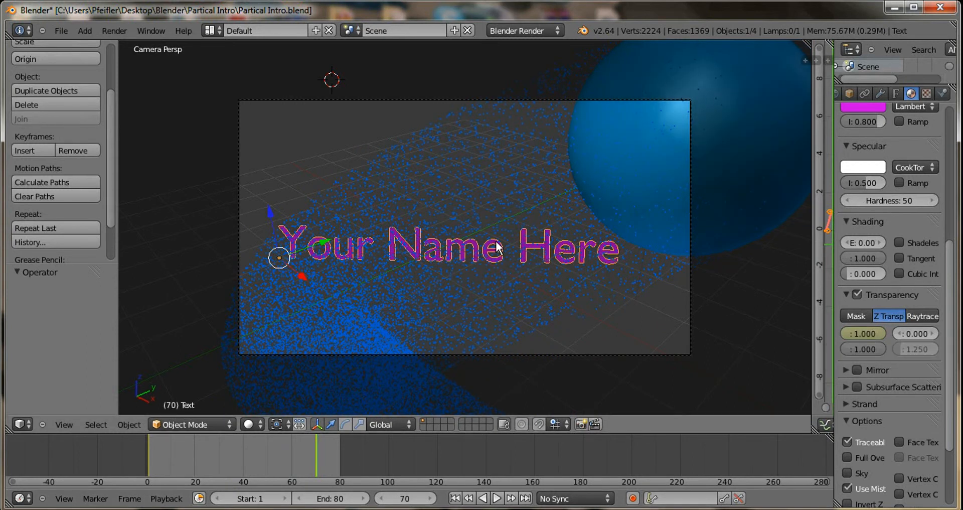
{"action": "left_click_drag", "start_coordinate": [317, 452], "coordinate": [148, 452]}
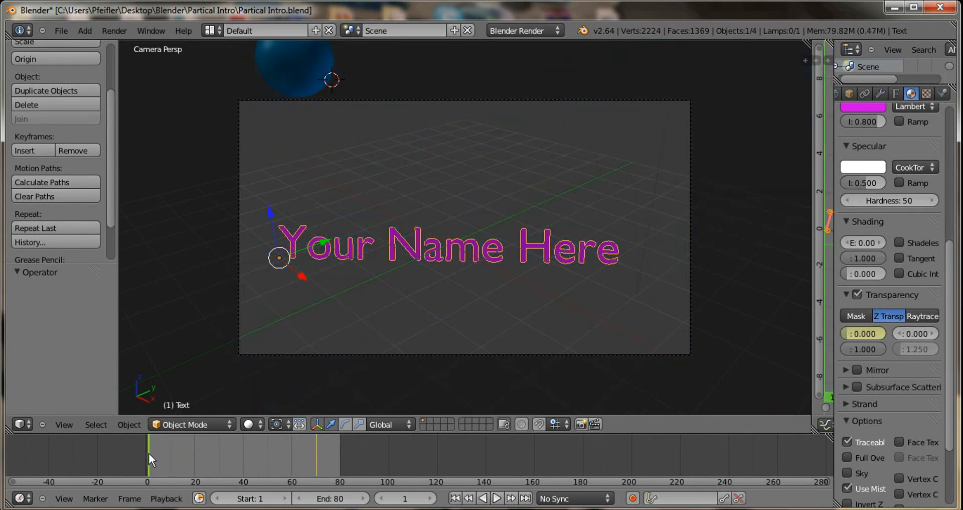
Step: Replace the placeholder text "Your Name Here" with "Basicwalker" and return to Object Mode
{"action": "left_click", "coordinate": [185, 425]}
{"action": "left_click", "coordinate": [181, 395]}
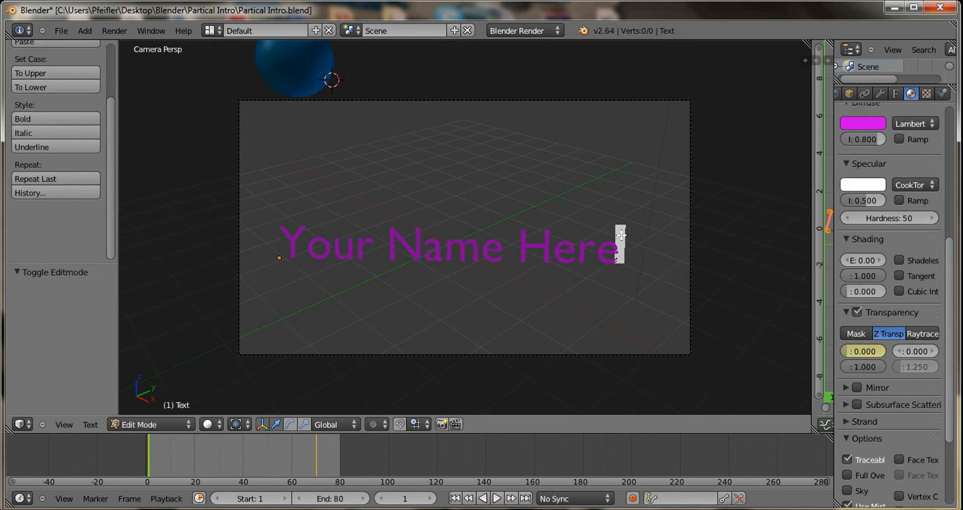
{"action": "key", "text": "BackSpace"}
{"action": "key", "text": "BackSpace"}
{"action": "key", "text": "BackSpace"}
{"action": "key", "text": "BackSpace"}
{"action": "key", "text": "BackSpace"}
{"action": "key", "text": "BackSpace"}
{"action": "key", "text": "BackSpace"}
{"action": "key", "text": "BackSpace"}
{"action": "key", "text": "BackSpace"}
{"action": "key", "text": "BackSpace"}
{"action": "key", "text": "BackSpace"}
{"action": "key", "text": "BackSpace"}
{"action": "key", "text": "BackSpace"}
{"action": "key", "text": "BackSpace"}
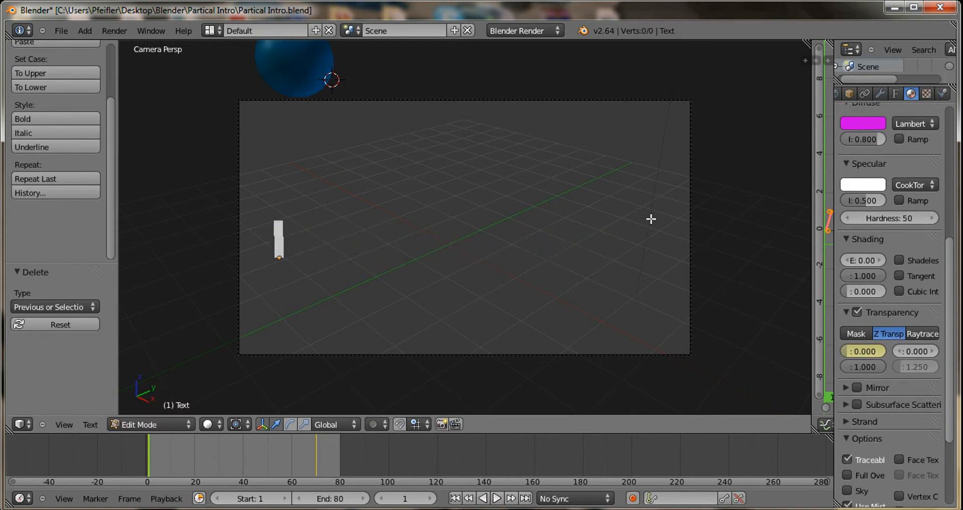
{"action": "type", "text": "Basic"}
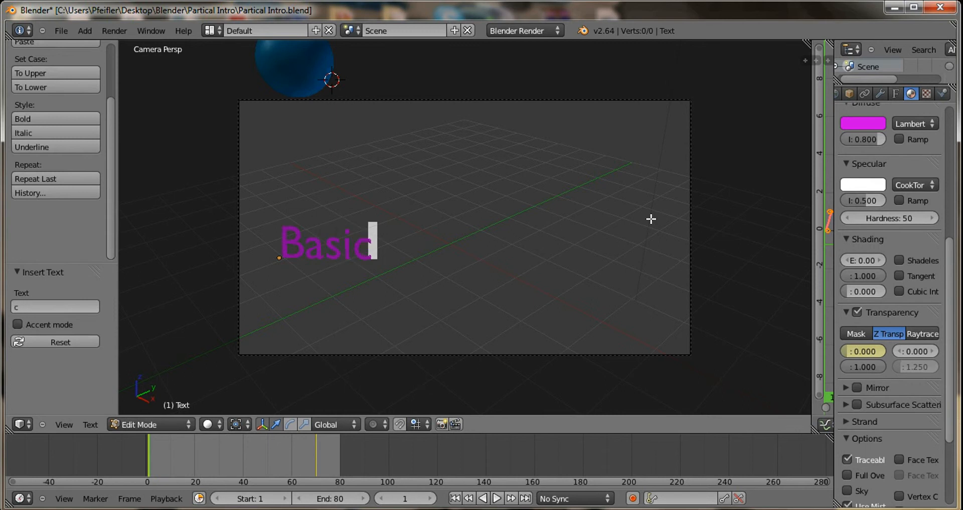
{"action": "type", "text": "walker"}
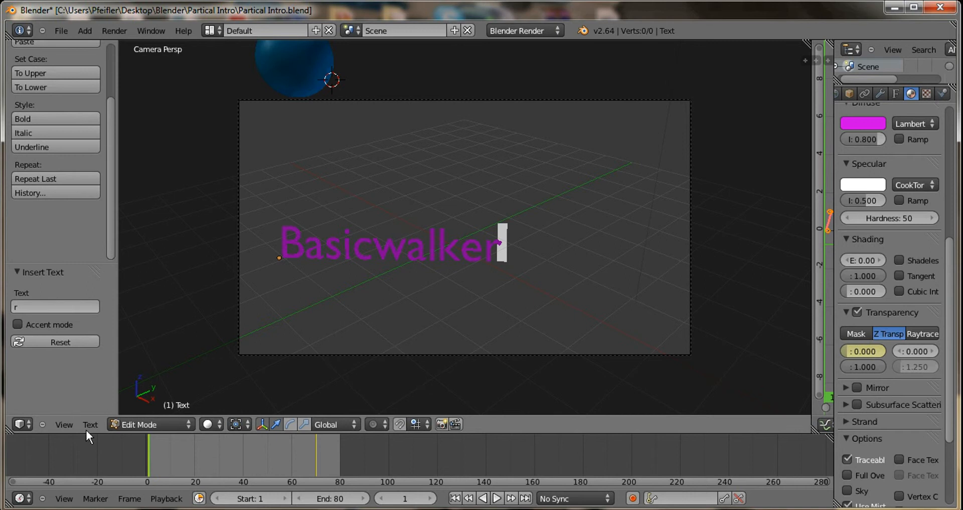
{"action": "left_click", "coordinate": [137, 424]}
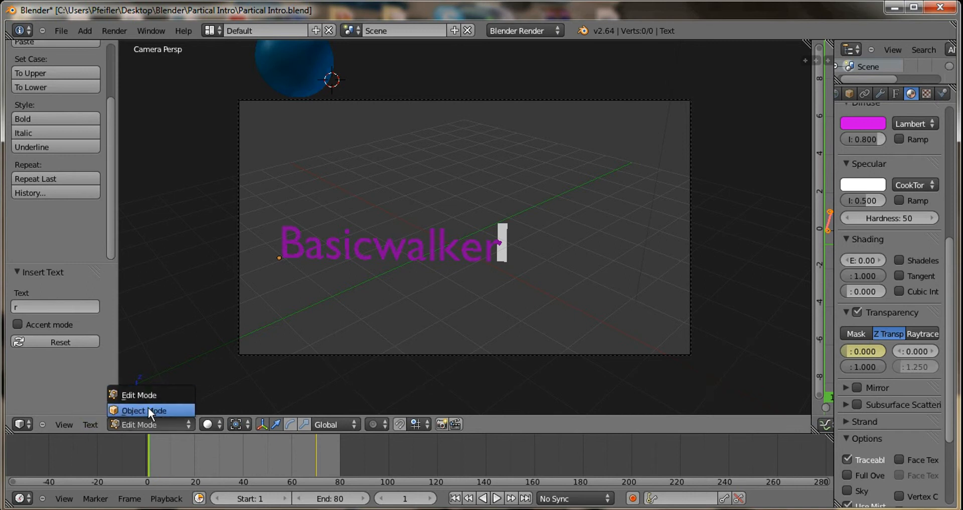
{"action": "left_click", "coordinate": [149, 408]}
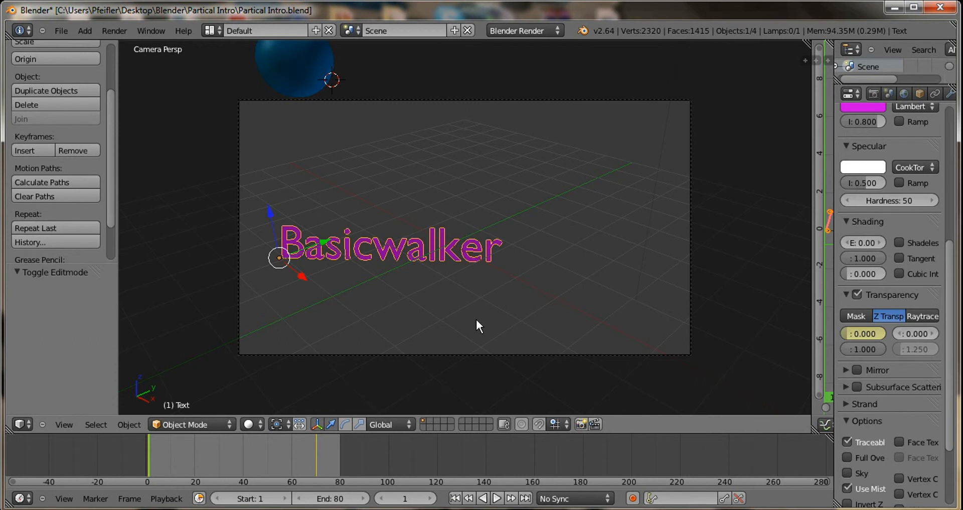
Step: Select the blue sphere and review its particle system's emission and velocity settings
{"action": "scroll", "coordinate": [471, 309], "scroll_direction": "down", "scroll_amount": 2}
{"action": "scroll", "coordinate": [471, 307], "scroll_direction": "up", "scroll_amount": 2}
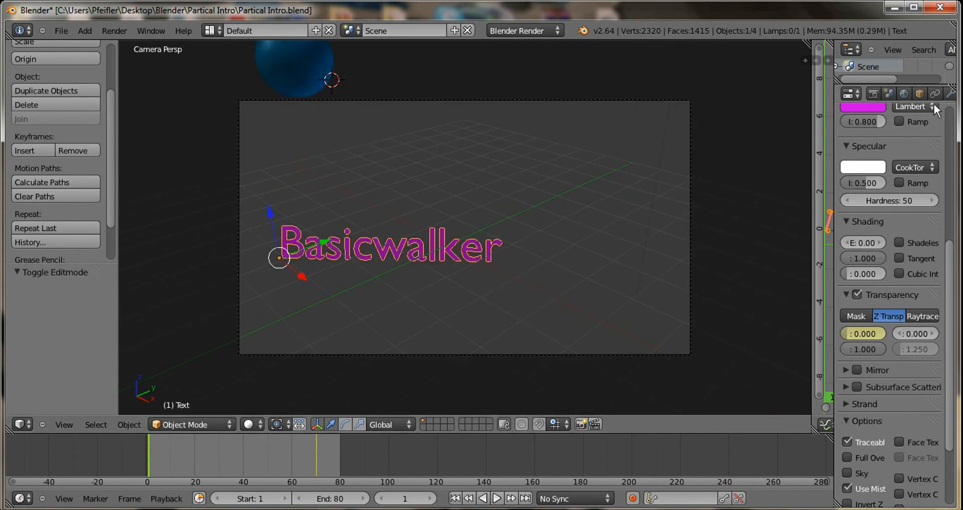
{"action": "scroll", "coordinate": [925, 94], "scroll_direction": "down", "scroll_amount": 3}
{"action": "right_click", "coordinate": [306, 96]}
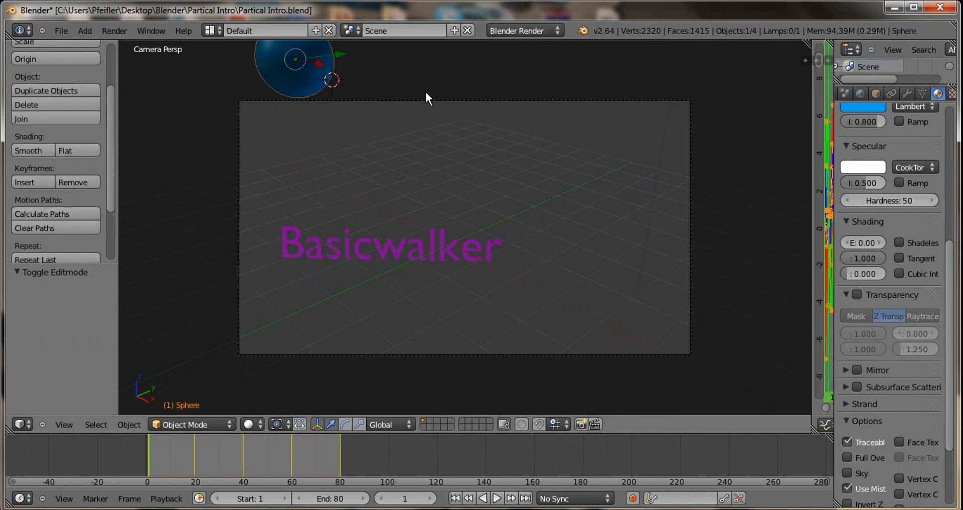
{"action": "scroll", "coordinate": [863, 94], "scroll_direction": "down", "scroll_amount": 3}
{"action": "scroll", "coordinate": [897, 103], "scroll_direction": "up", "scroll_amount": 1}
{"action": "left_click", "coordinate": [930, 93]}
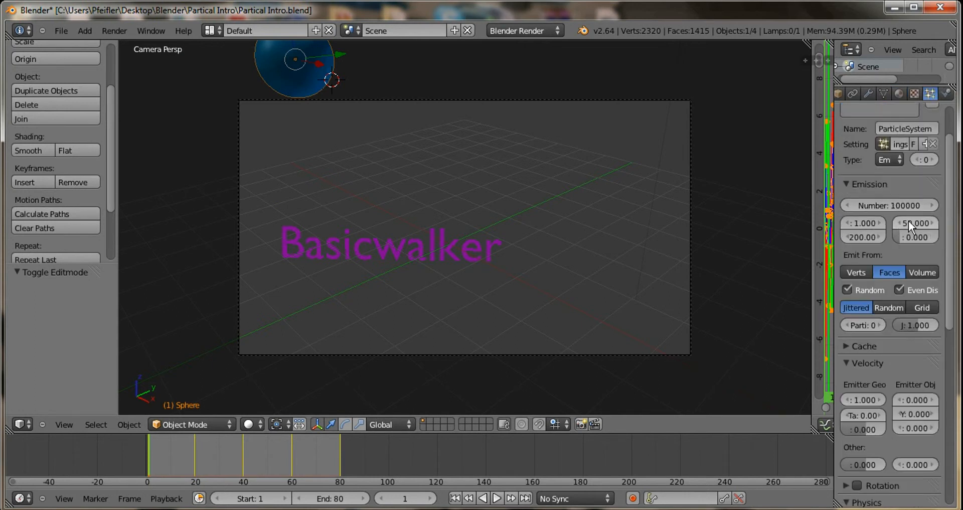
{"action": "scroll", "coordinate": [908, 216], "scroll_direction": "down", "scroll_amount": 5}
{"action": "scroll", "coordinate": [905, 209], "scroll_direction": "up", "scroll_amount": 10}
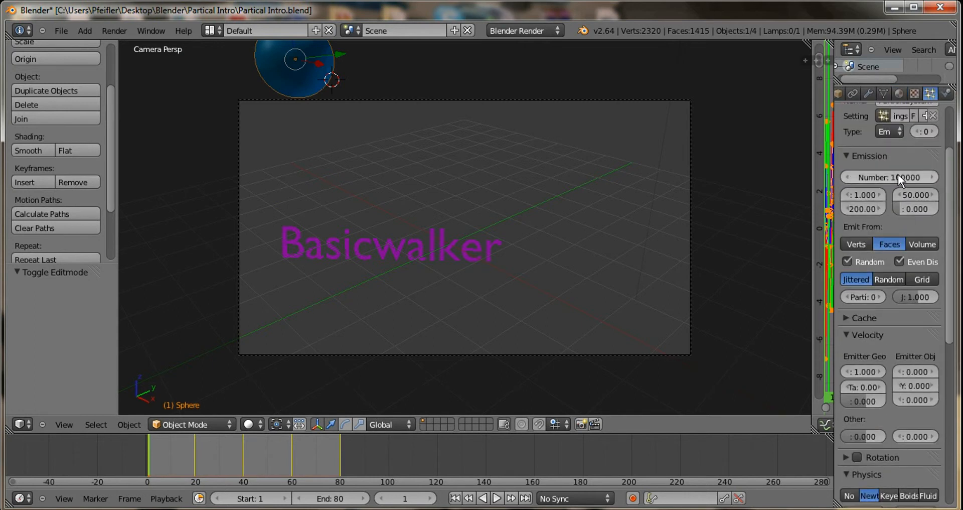
{"action": "scroll", "coordinate": [856, 92], "scroll_direction": "up", "scroll_amount": 5}
Step: Set the render output file format to AVI Raw
{"action": "left_click", "coordinate": [870, 95]}
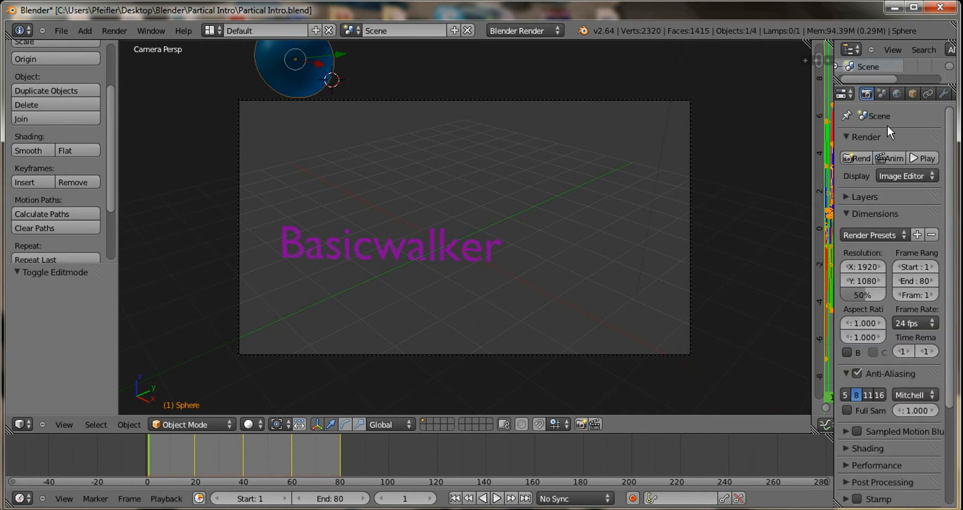
{"action": "scroll", "coordinate": [898, 201], "scroll_direction": "down", "scroll_amount": 5}
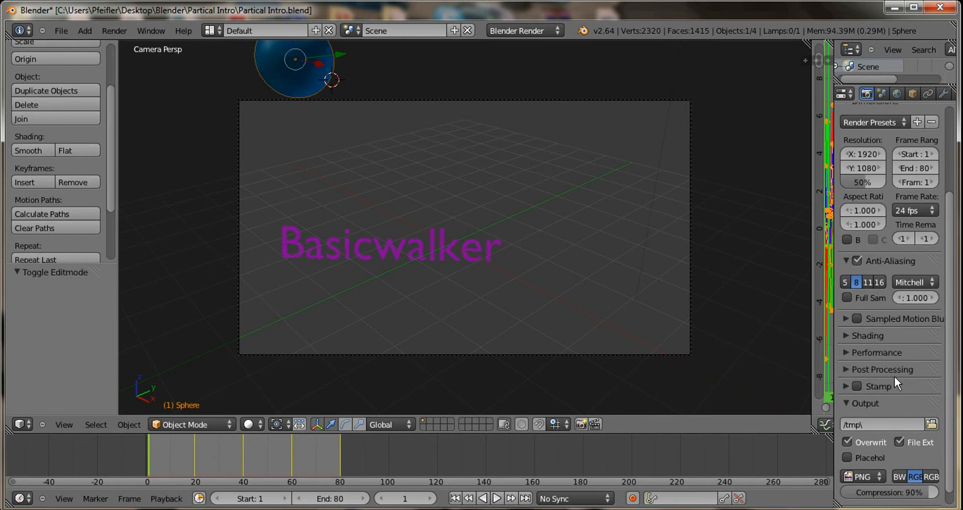
{"action": "left_click", "coordinate": [862, 478]}
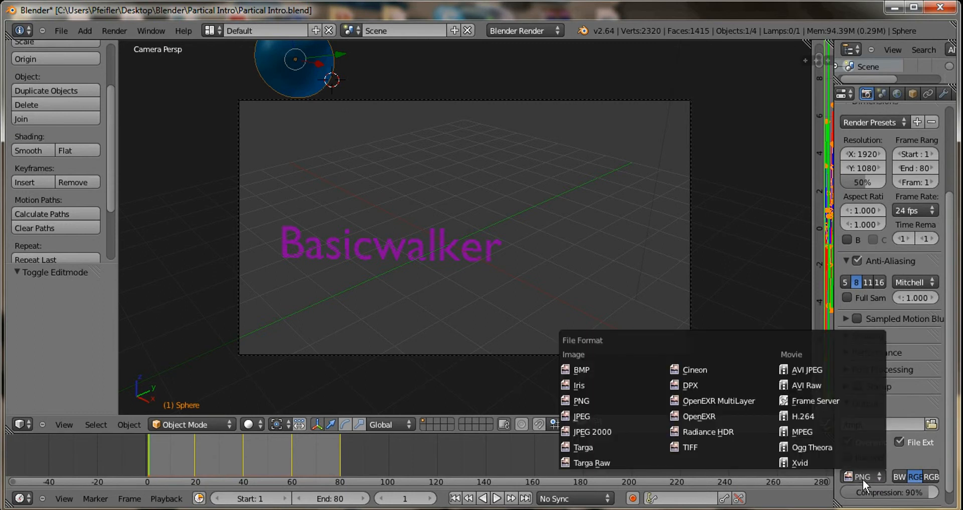
{"action": "left_click", "coordinate": [817, 389]}
Step: Set the render output path to the Partical Intro folder inside Blender, with the file name "Partical Intro"
{"action": "left_click", "coordinate": [931, 424]}
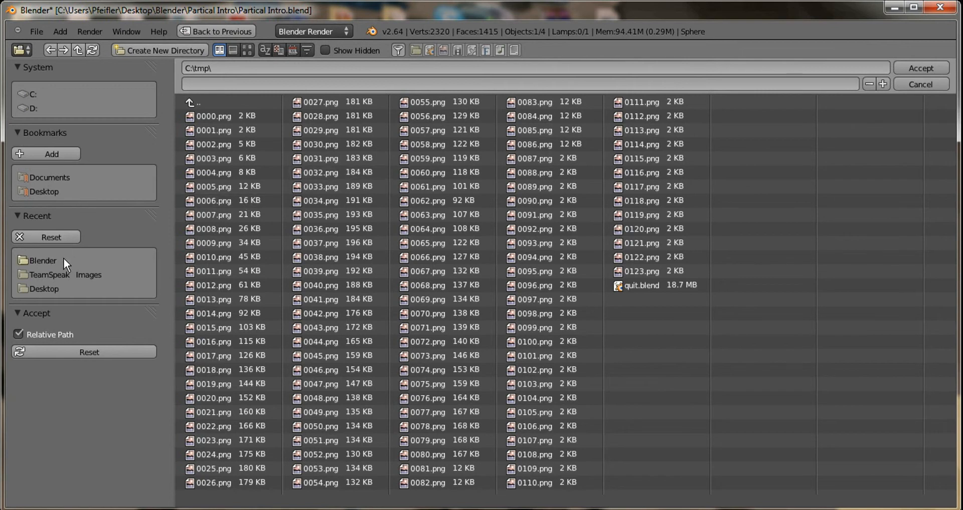
{"action": "left_click", "coordinate": [35, 260]}
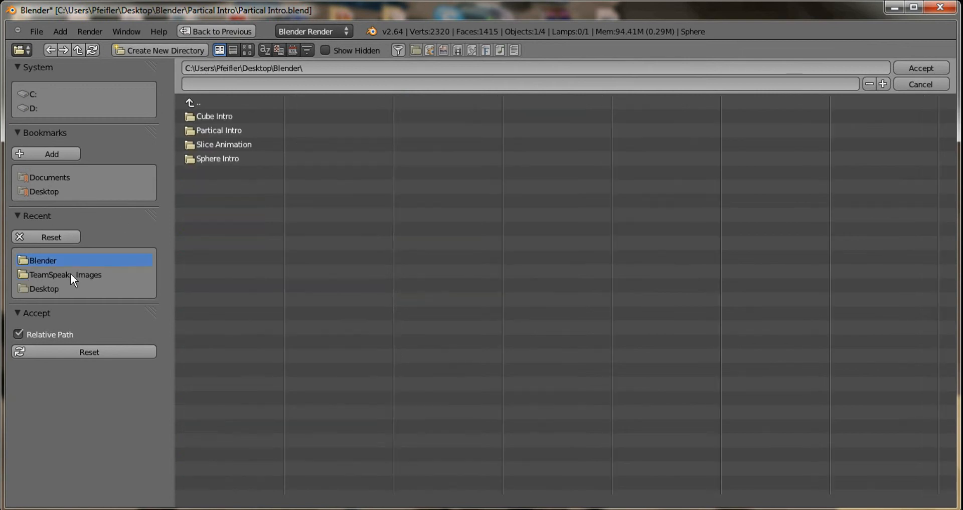
{"action": "left_click", "coordinate": [220, 130]}
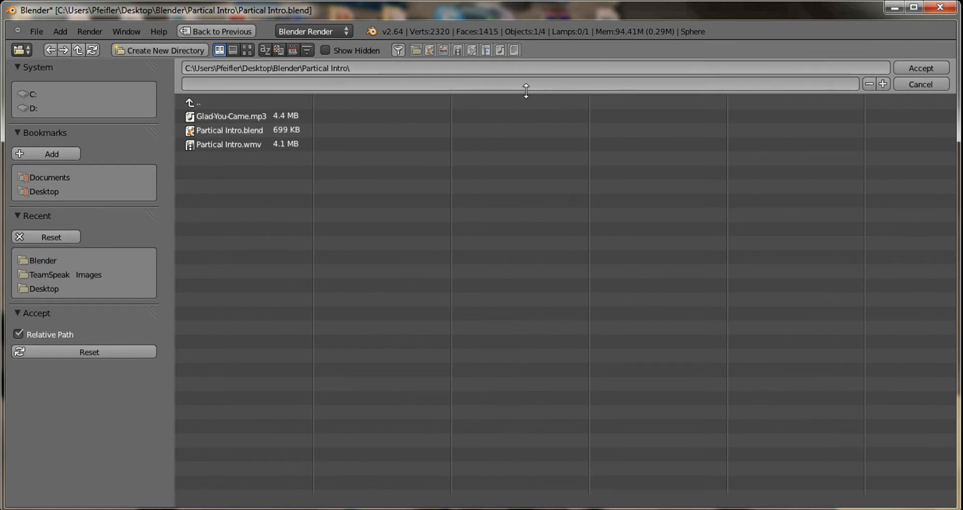
{"action": "left_click", "coordinate": [755, 83]}
{"action": "left_click", "coordinate": [926, 70]}
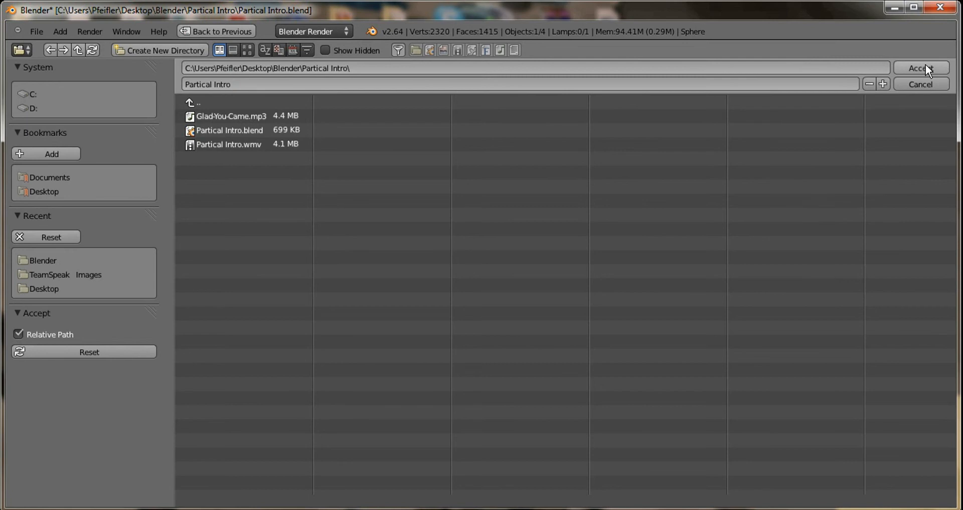
{"action": "left_click", "coordinate": [922, 70]}
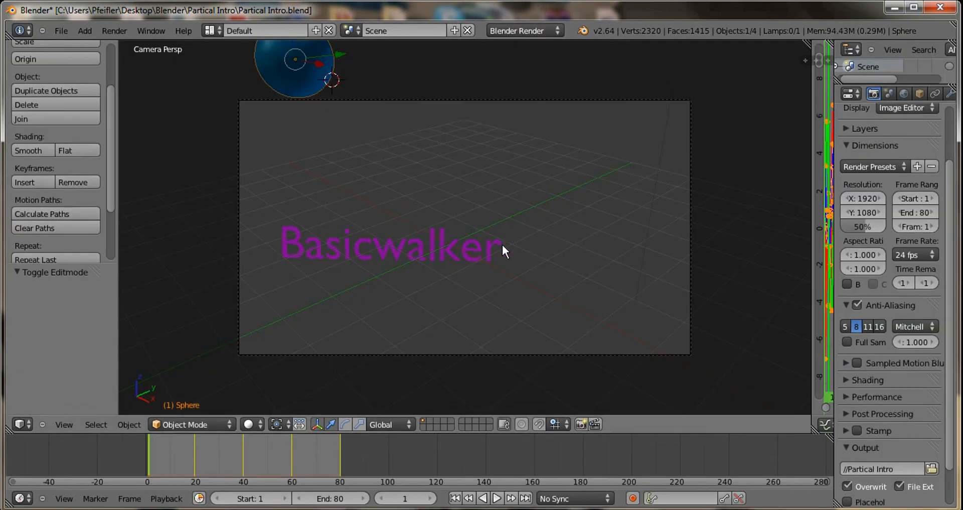
Step: Start rendering the animation
{"action": "scroll", "coordinate": [841, 216], "scroll_direction": "down", "scroll_amount": 2}
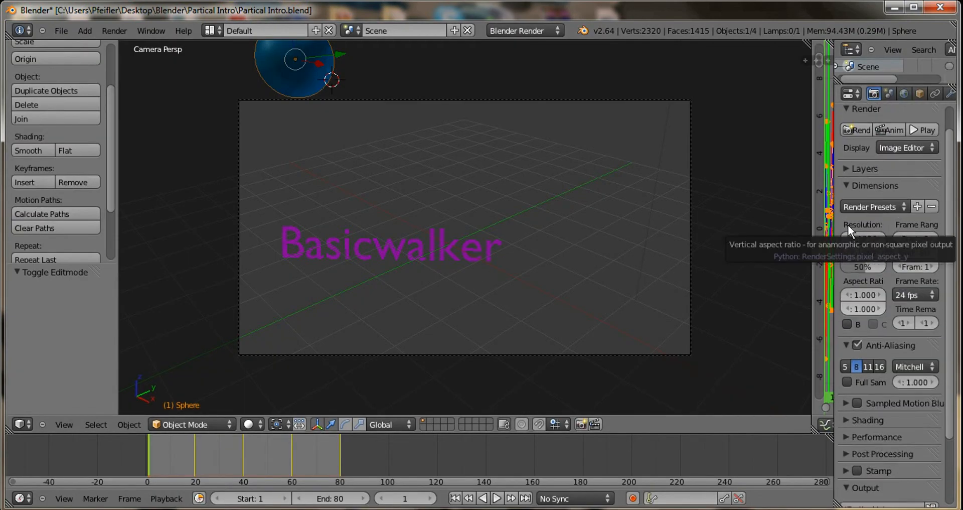
{"action": "scroll", "coordinate": [848, 225], "scroll_direction": "up", "scroll_amount": 5}
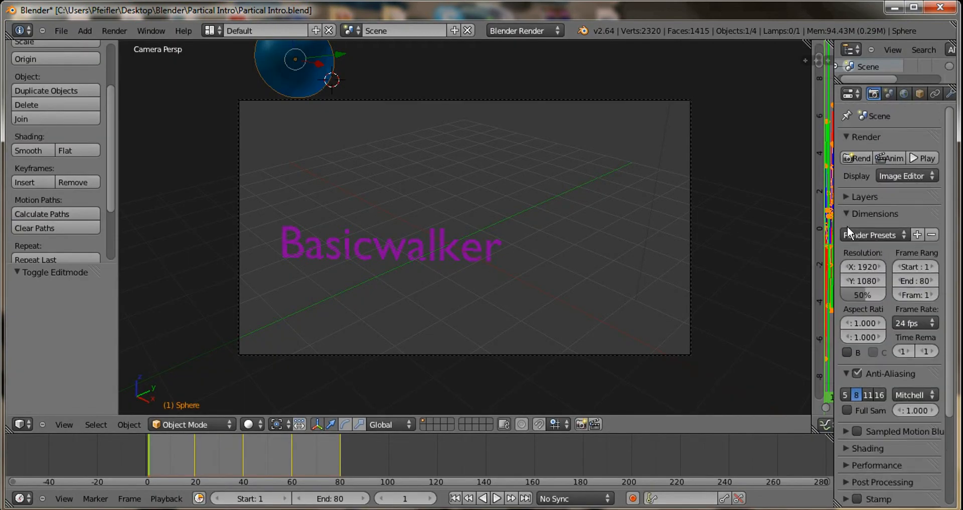
{"action": "left_click", "coordinate": [891, 156]}
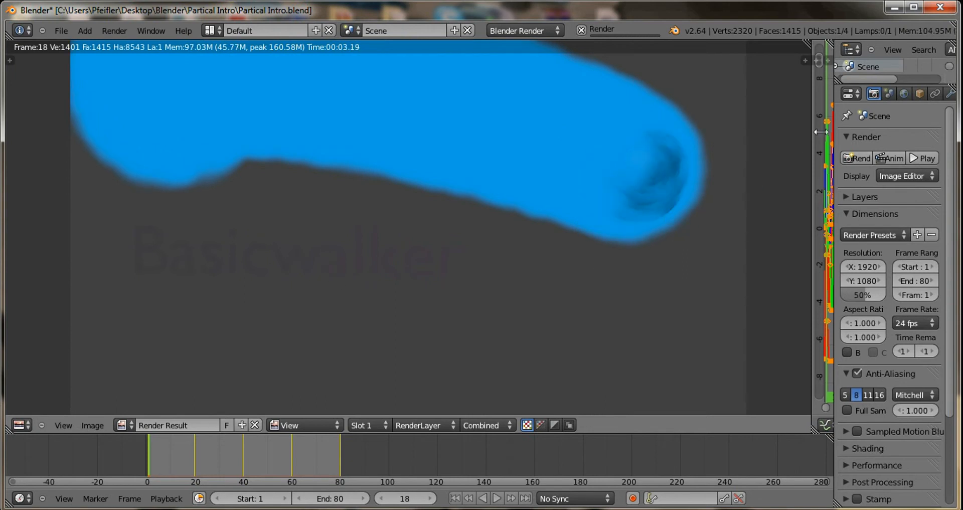
Step: Review the sphere's particle emission and velocity settings and inspect the frames as the animation renders
{"action": "middle_click_drag", "start_coordinate": [907, 91], "coordinate": [837, 92]}
{"action": "left_click", "coordinate": [940, 93]}
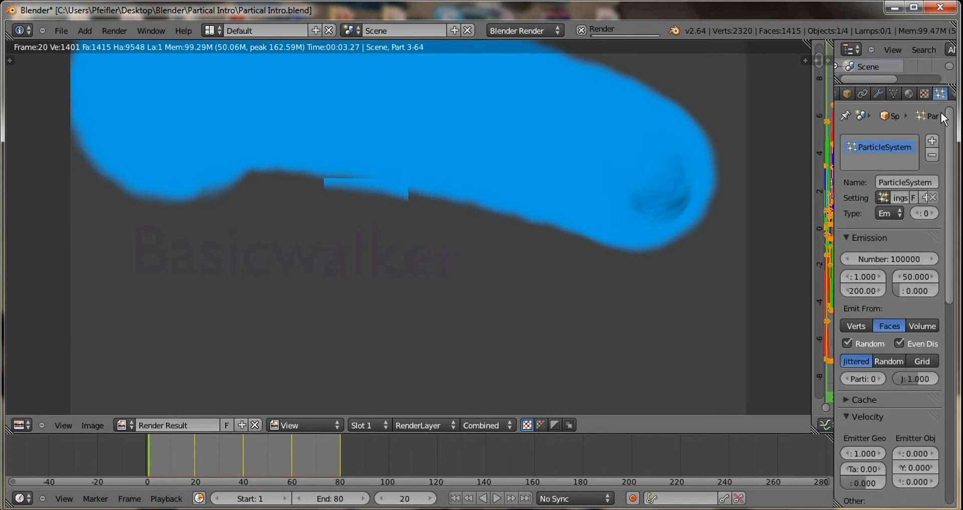
{"action": "scroll", "coordinate": [952, 186], "scroll_direction": "down", "scroll_amount": 1}
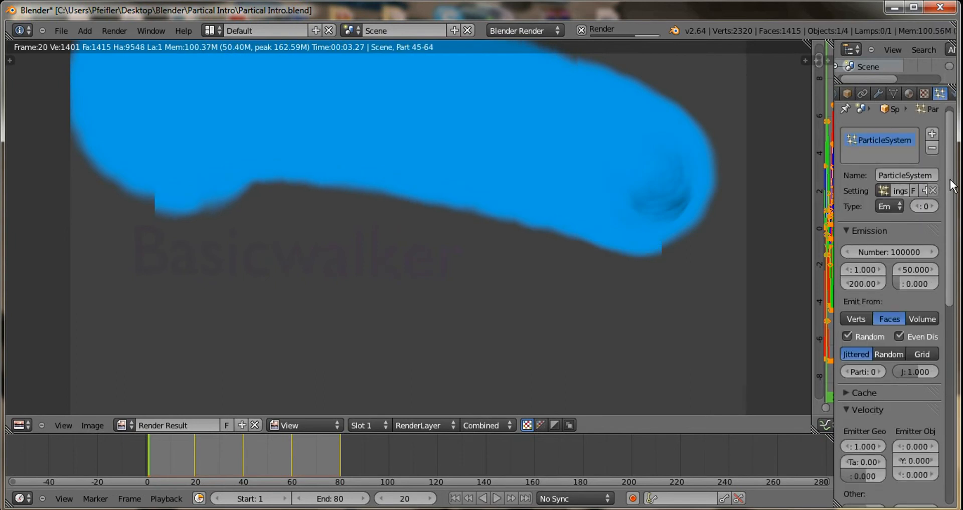
{"action": "scroll", "coordinate": [952, 185], "scroll_direction": "down", "scroll_amount": 3}
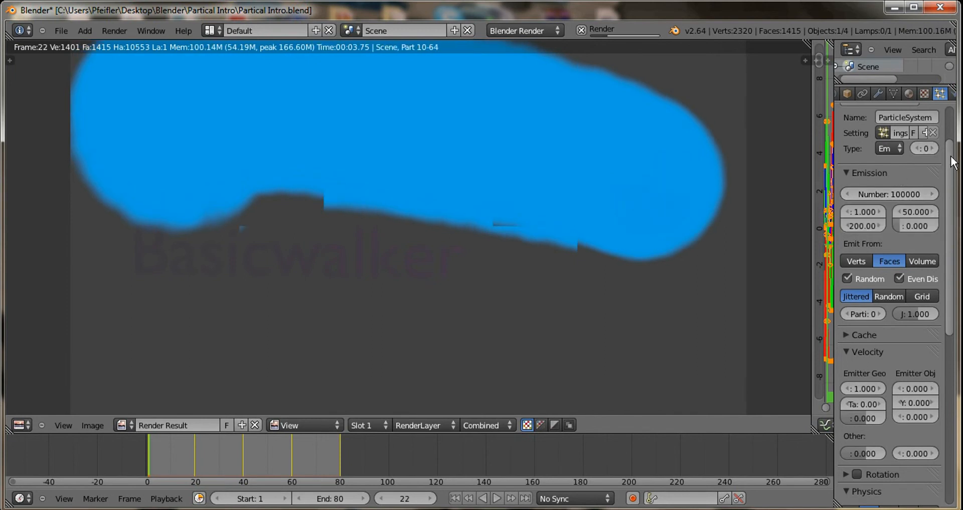
{"action": "scroll", "coordinate": [942, 146], "scroll_direction": "up", "scroll_amount": 1}
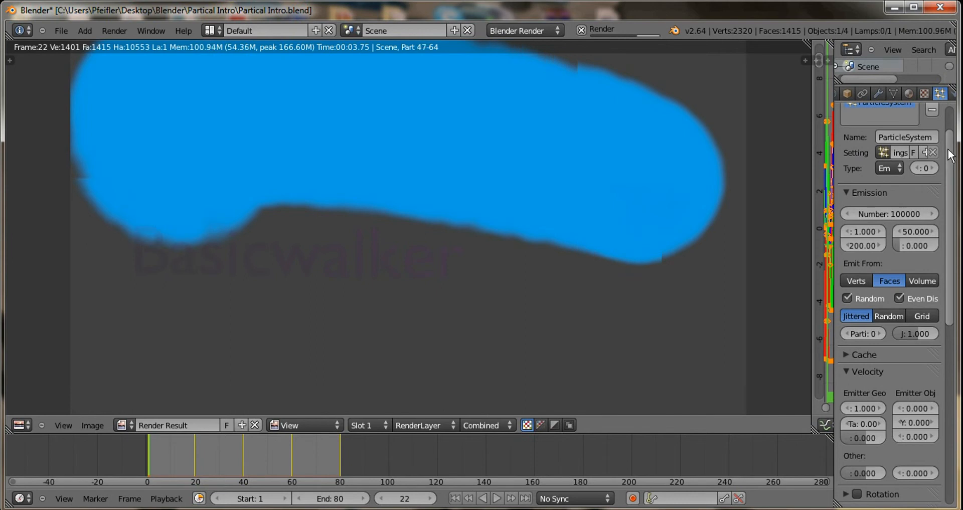
{"action": "scroll", "coordinate": [947, 151], "scroll_direction": "up", "scroll_amount": 3}
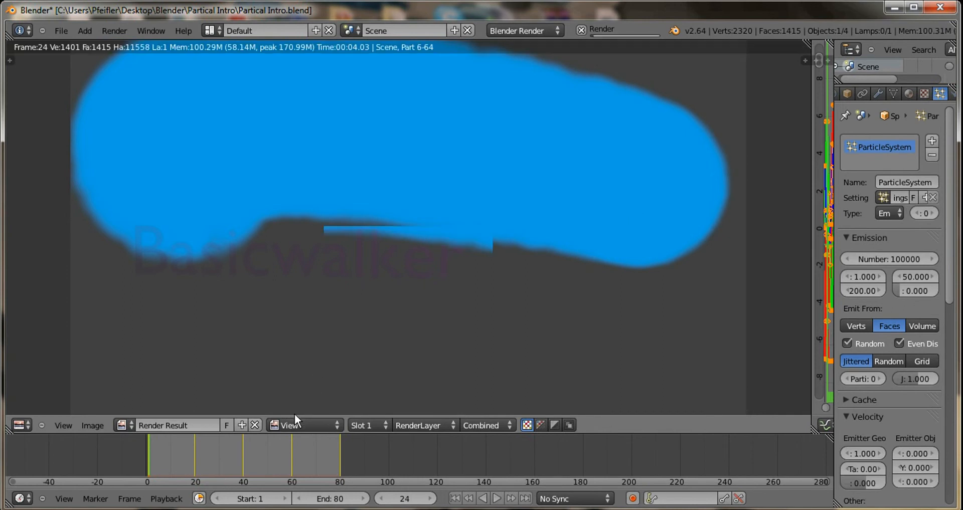
{"action": "middle_click_drag", "start_coordinate": [346, 341], "coordinate": [366, 337]}
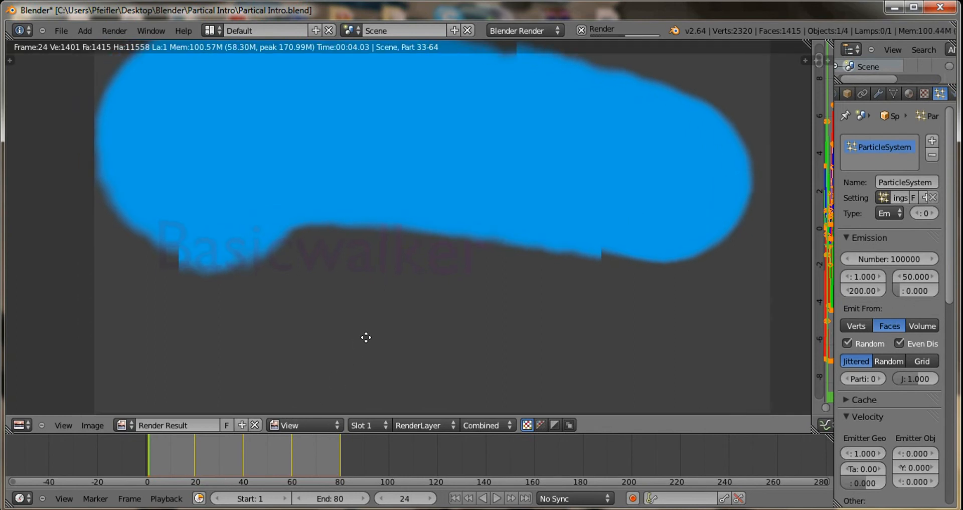
{"action": "middle_click_drag", "start_coordinate": [396, 308], "coordinate": [368, 319]}
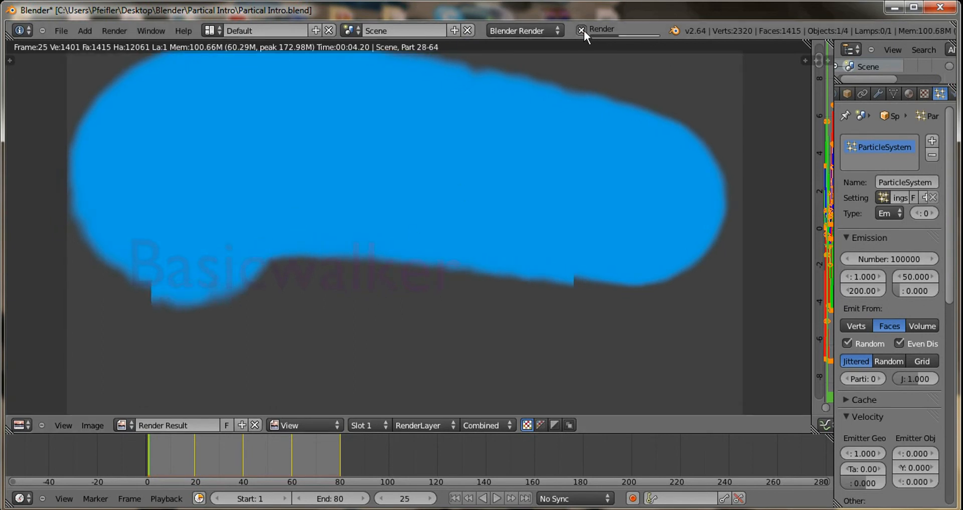
Step: Cancel the running animation render and quit Blender
{"action": "left_click", "coordinate": [582, 30]}
{"action": "left_click", "coordinate": [940, 7]}
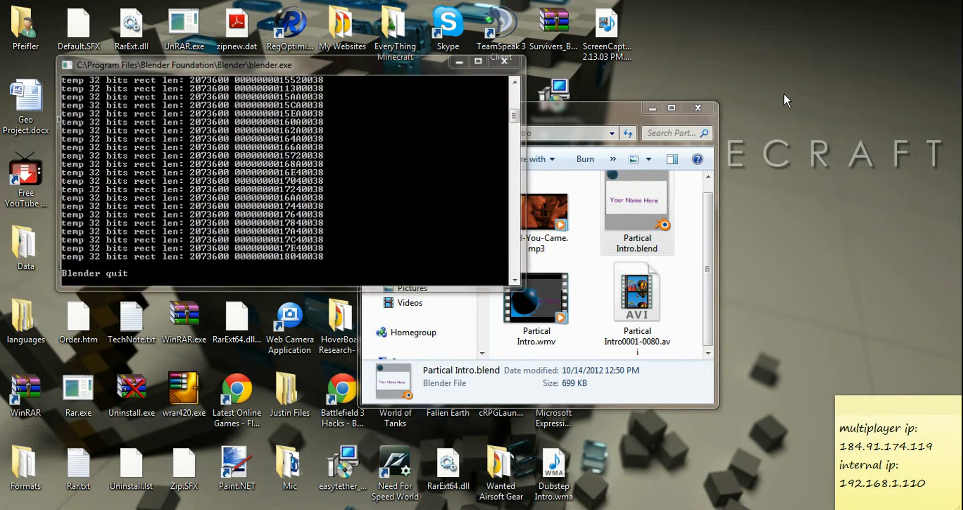
Step: Delete the rendered file Partical Intro0001-0080.avi from the Partical Intro folder and minimize the folder window
{"action": "right_click", "coordinate": [618, 311]}
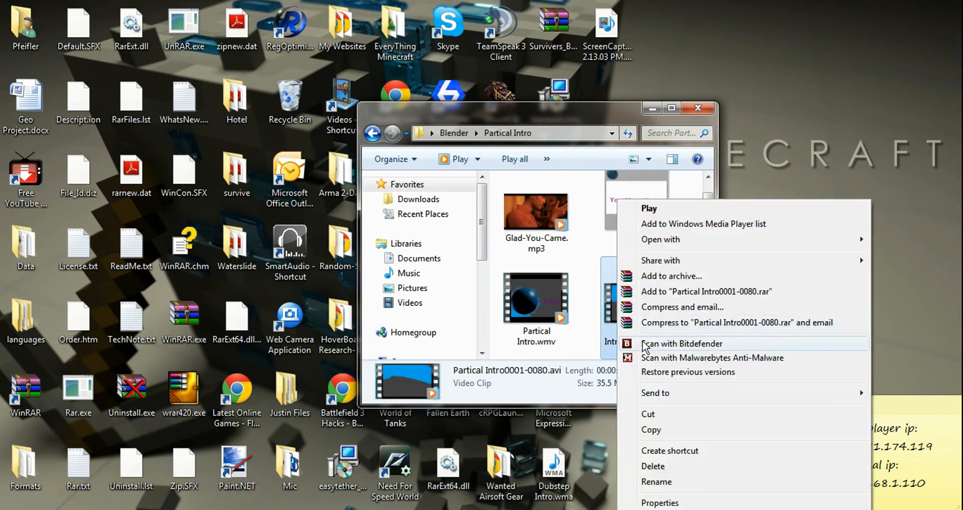
{"action": "left_click", "coordinate": [672, 467]}
{"action": "left_click", "coordinate": [553, 304]}
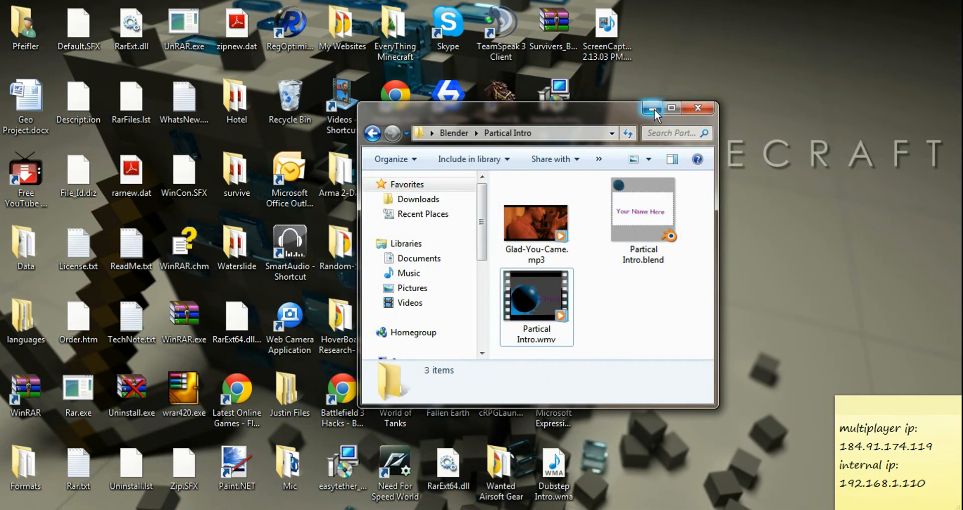
{"action": "left_click", "coordinate": [653, 109]}
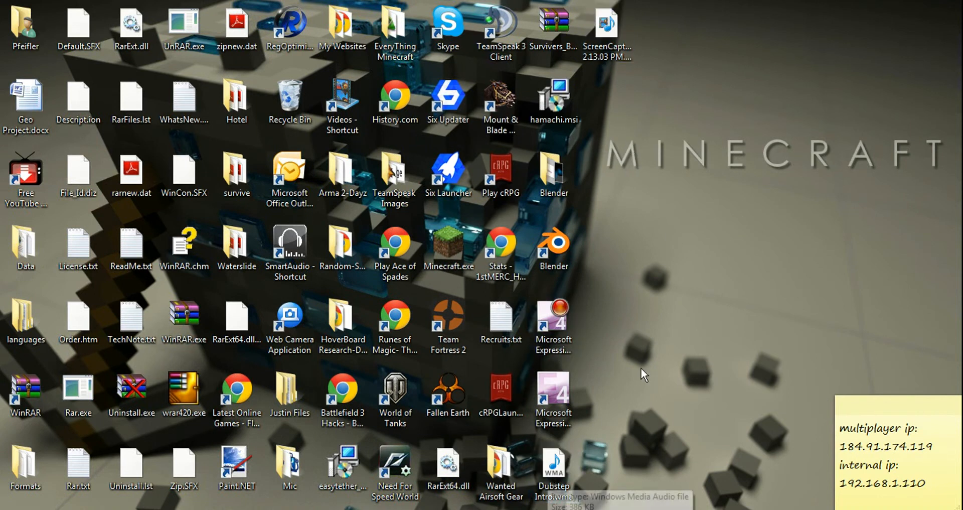
{"action": "double_click", "coordinate": [554, 175]}
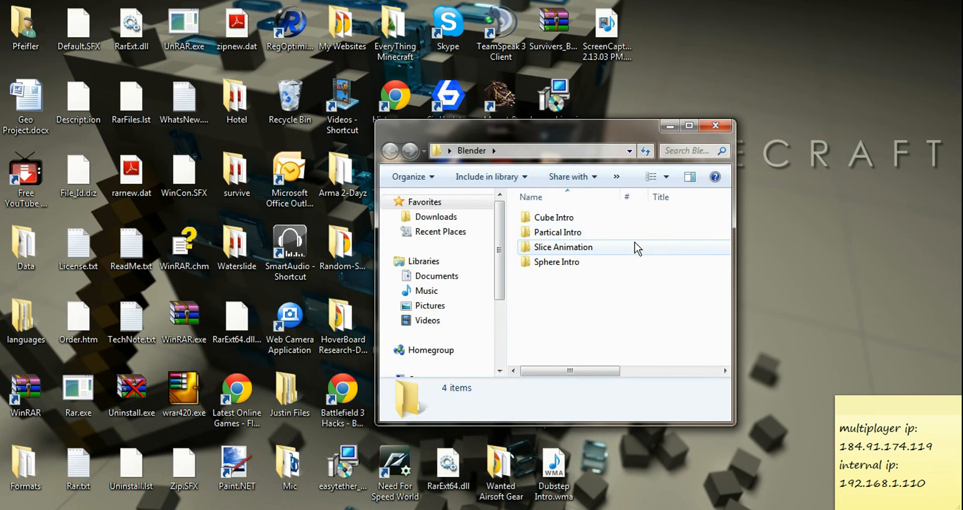
{"action": "left_click", "coordinate": [713, 123]}
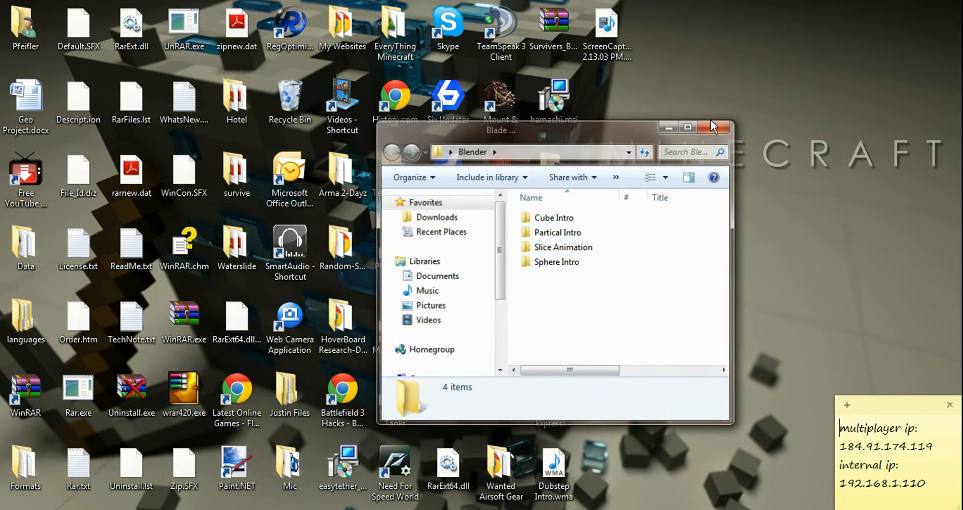
{"action": "right_click", "coordinate": [607, 204]}
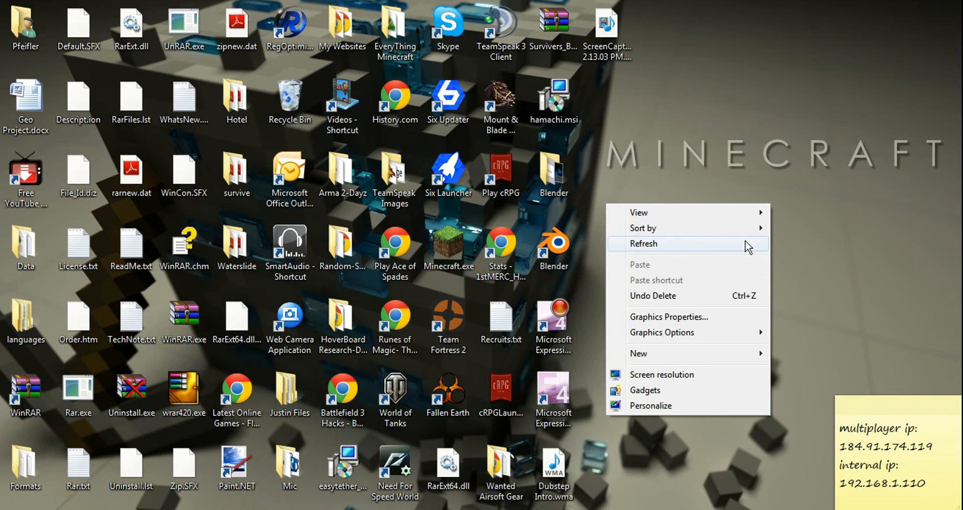
{"action": "left_click", "coordinate": [824, 174]}
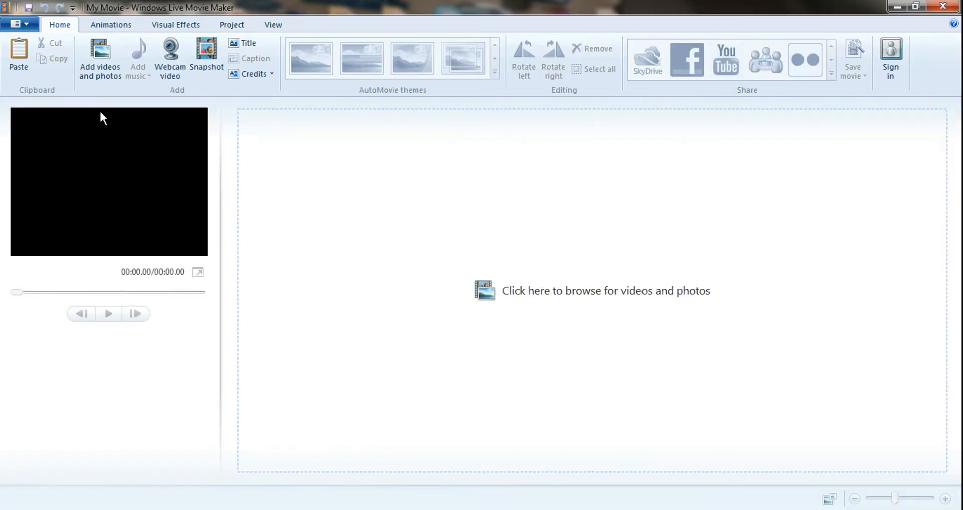
Step: Switch to Windows Live Movie Maker and add a title clip with the default text "My Movie"
{"action": "left_click", "coordinate": [248, 43]}
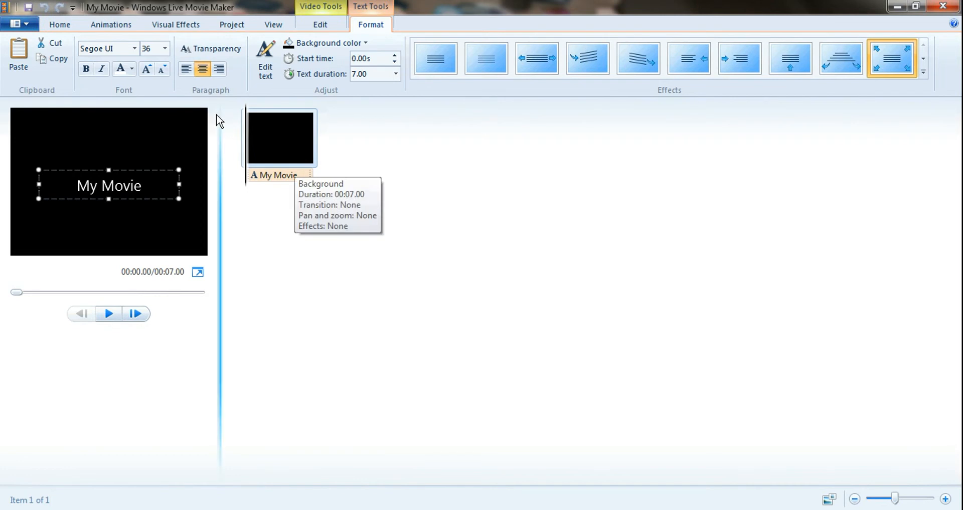
{"action": "left_click", "coordinate": [71, 28]}
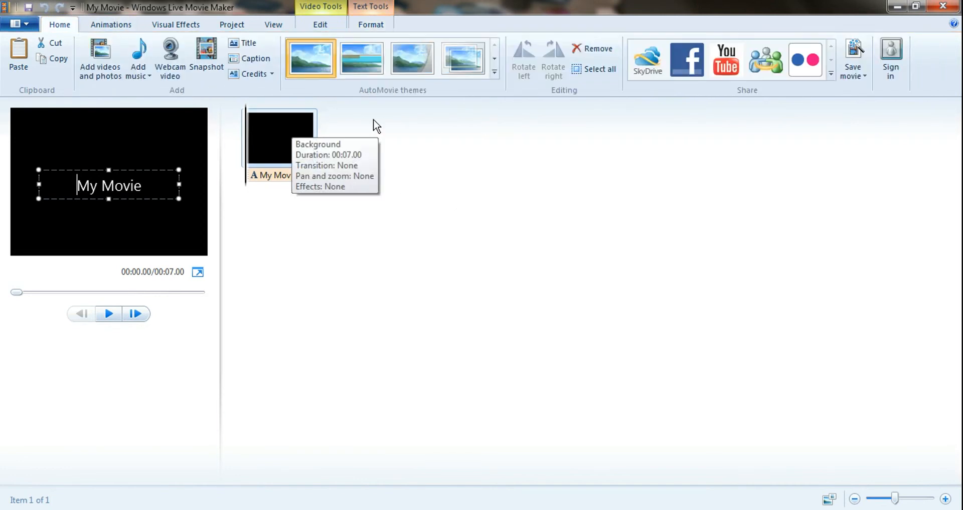
{"action": "left_click", "coordinate": [140, 65]}
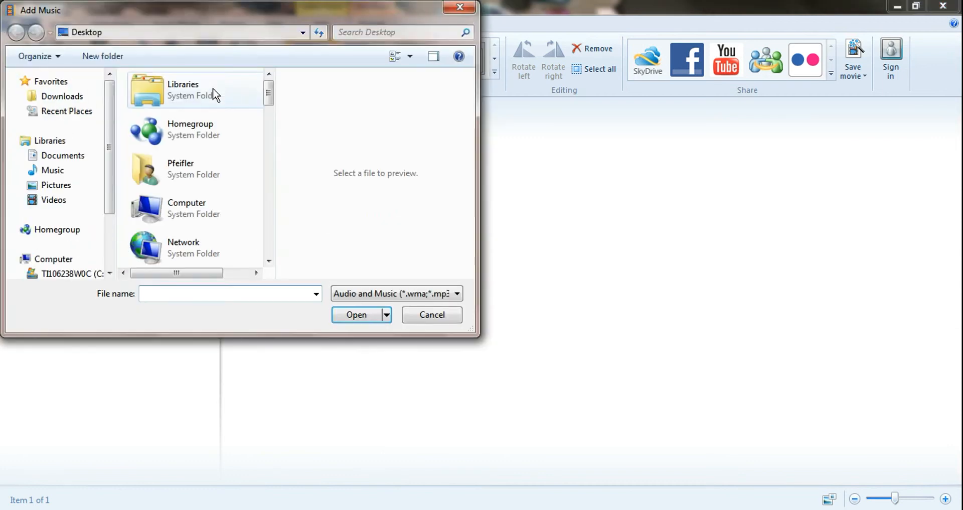
{"action": "left_click_drag", "start_coordinate": [268, 96], "coordinate": [270, 71]}
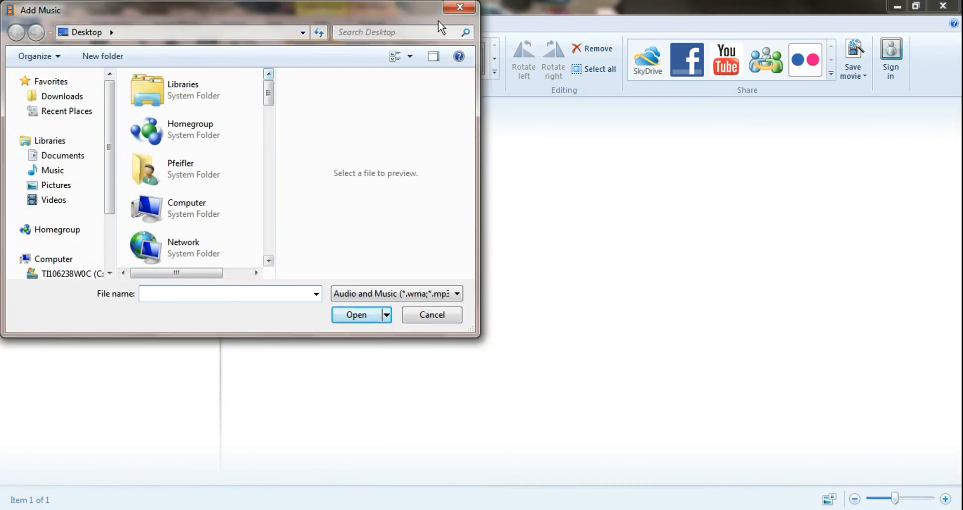
{"action": "left_click", "coordinate": [457, 7]}
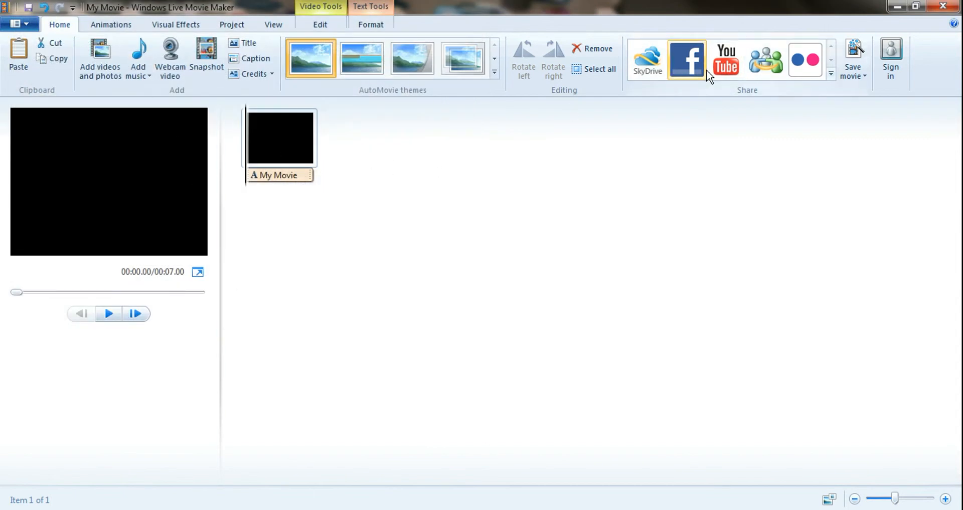
Step: Start exporting the title-clip movie as a Windows Media Video file in the Partical Intro folder
{"action": "left_click", "coordinate": [854, 70]}
{"action": "left_click", "coordinate": [859, 76]}
{"action": "left_click", "coordinate": [857, 75]}
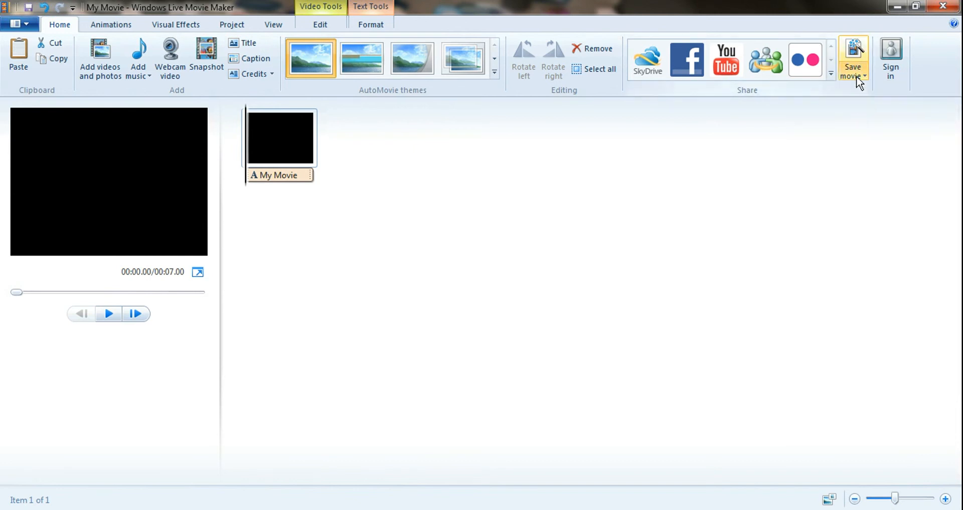
{"action": "left_click", "coordinate": [857, 76]}
{"action": "left_click", "coordinate": [855, 102]}
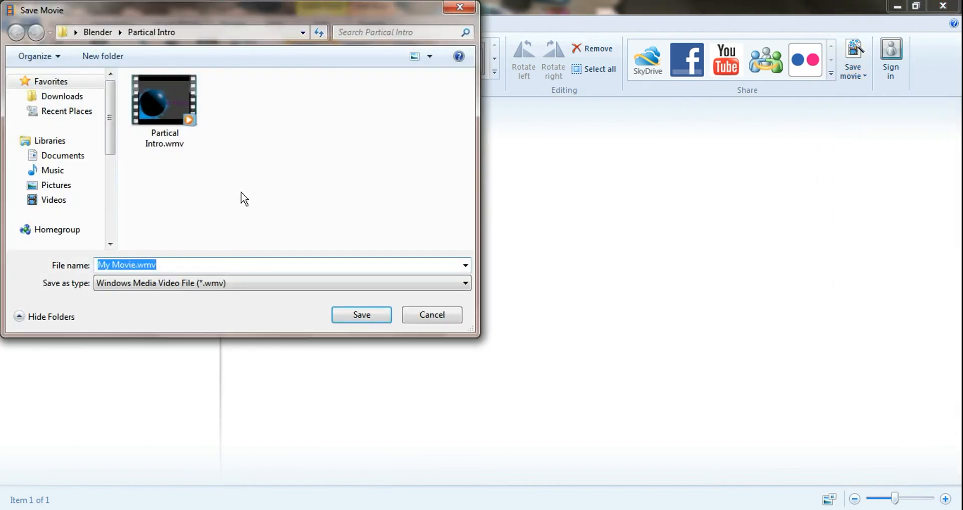
Step: Name the exported movie particle.wmv and save it in the Partical Intro folder
{"action": "left_click_drag", "start_coordinate": [137, 265], "coordinate": [115, 265]}
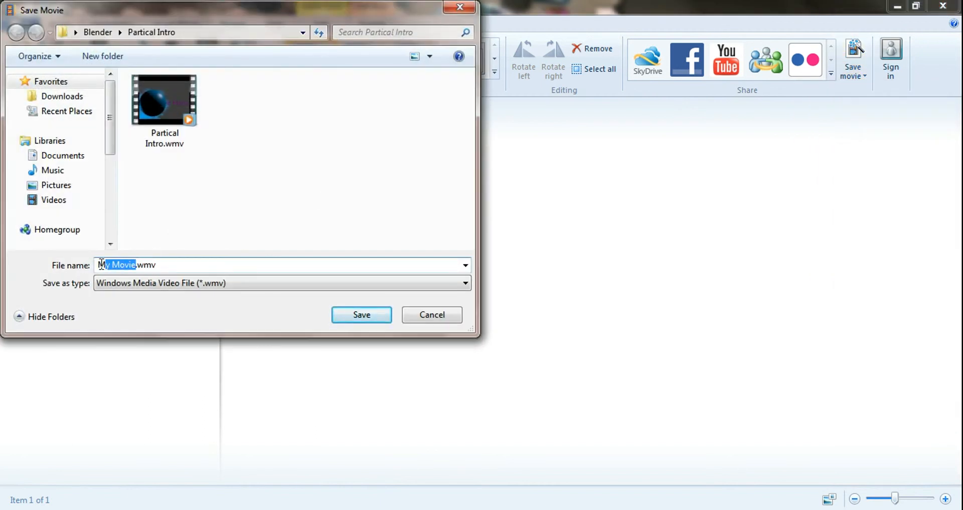
{"action": "key", "text": "BackSpace"}
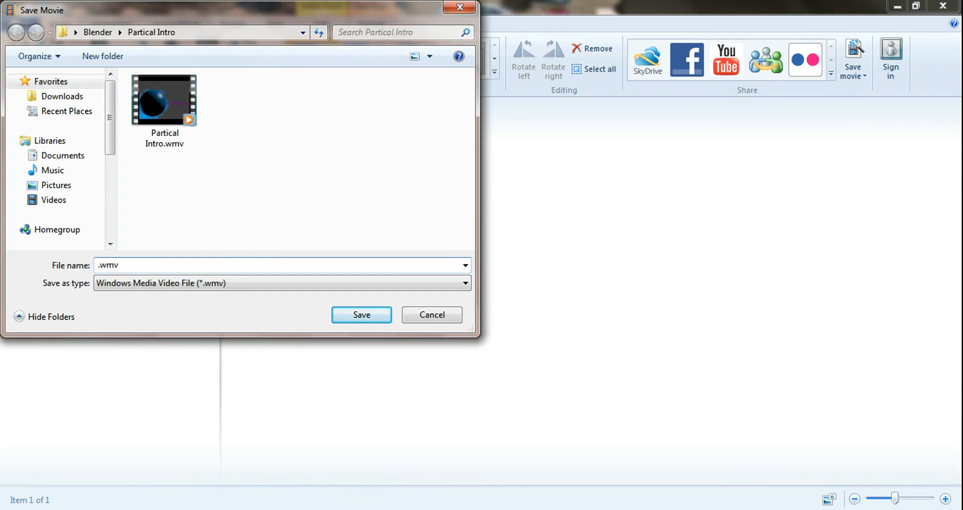
{"action": "type", "text": "C"}
{"action": "key", "text": "BackSpace"}
{"action": "type", "text": "partical"}
{"action": "left_click_drag", "start_coordinate": [305, 11], "coordinate": [296, 31]}
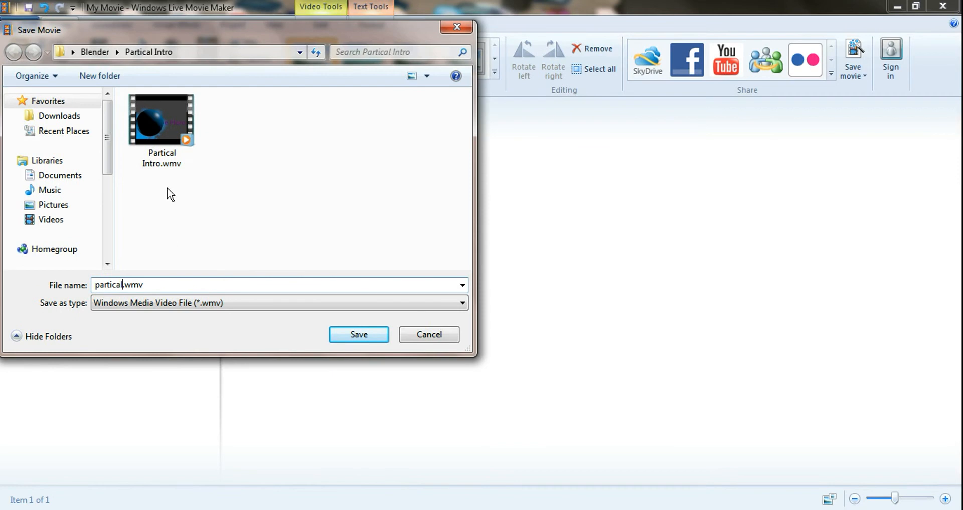
{"action": "type", "text": "le"}
{"action": "mouse_move", "coordinate": [122, 285]}
{"action": "left_mouse_down"}
{"action": "mouse_move", "coordinate": [97, 284]}
{"action": "mouse_move", "coordinate": [106, 283]}
{"action": "left_mouse_up"}
{"action": "left_click", "coordinate": [123, 284]}
{"action": "left_click_drag", "start_coordinate": [240, 33], "coordinate": [405, 26]}
{"action": "left_click", "coordinate": [503, 331]}
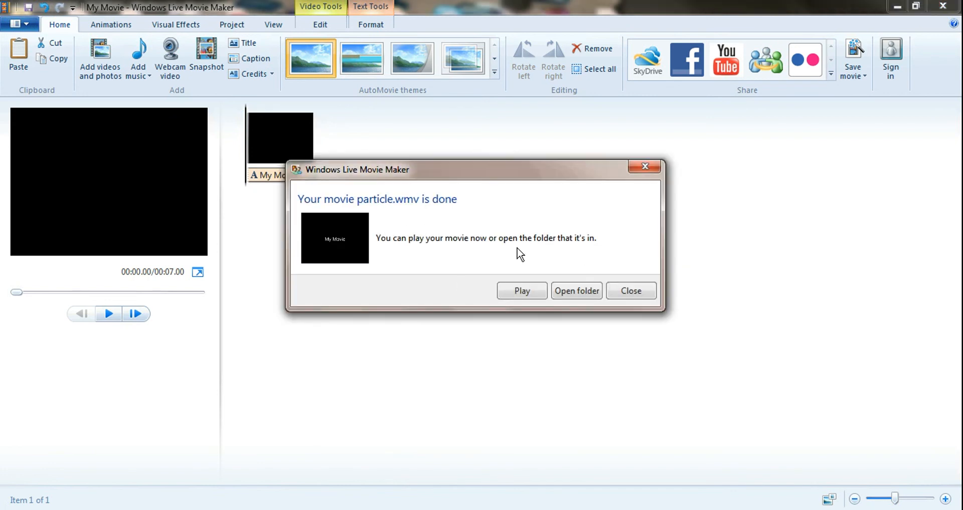
Step: Dismiss the export completion message and quit Movie Maker without saving the My Movie project
{"action": "left_click", "coordinate": [625, 295]}
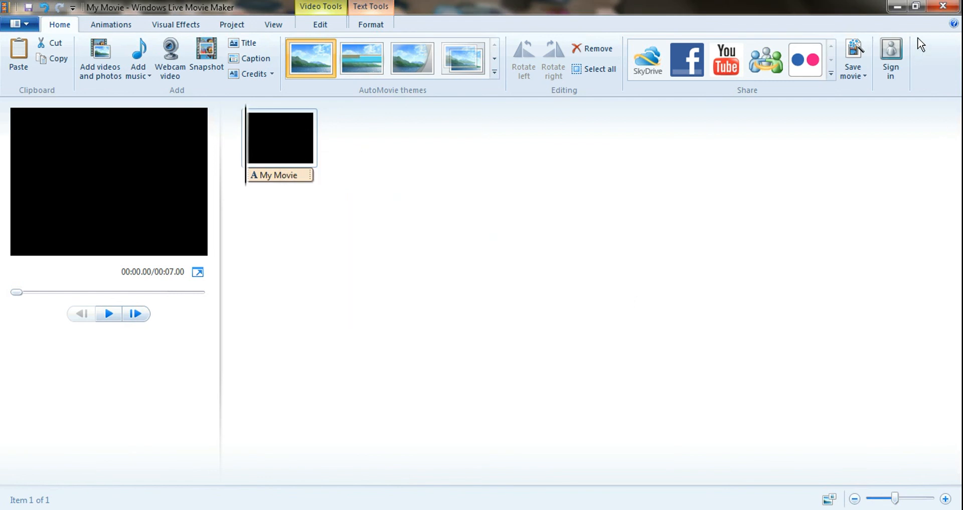
{"action": "left_click", "coordinate": [931, 5]}
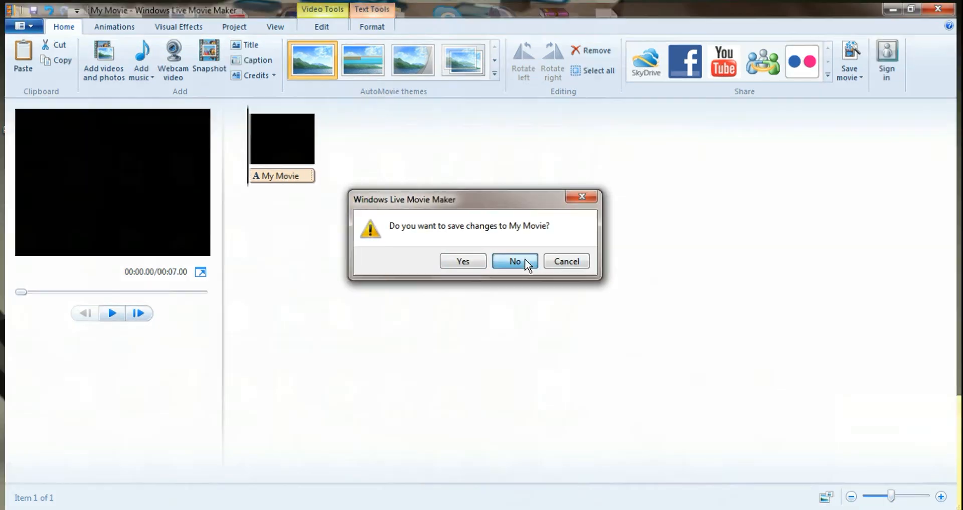
{"action": "left_click", "coordinate": [525, 258]}
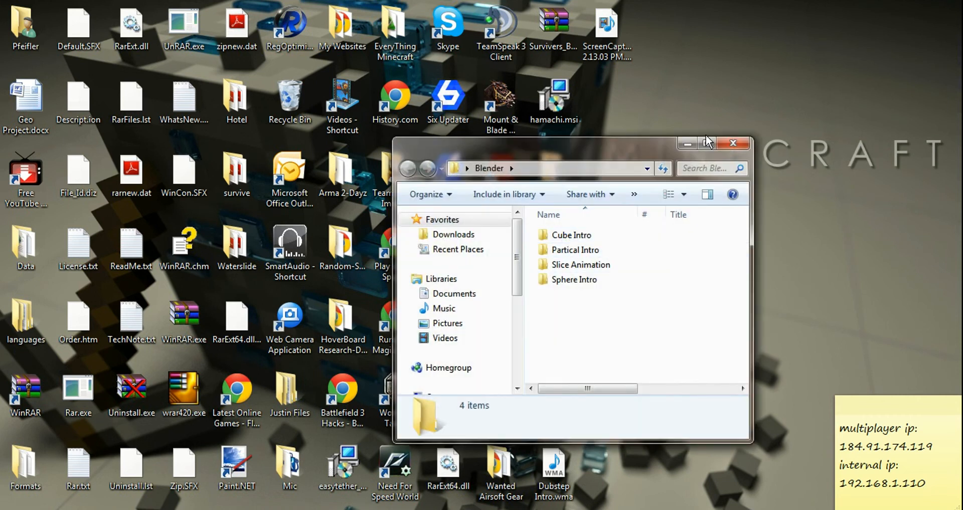
Step: Play particle.wmv from the Partical Intro folder in a maximized window, and close the player
{"action": "double_click", "coordinate": [708, 146]}
{"action": "double_click", "coordinate": [181, 110]}
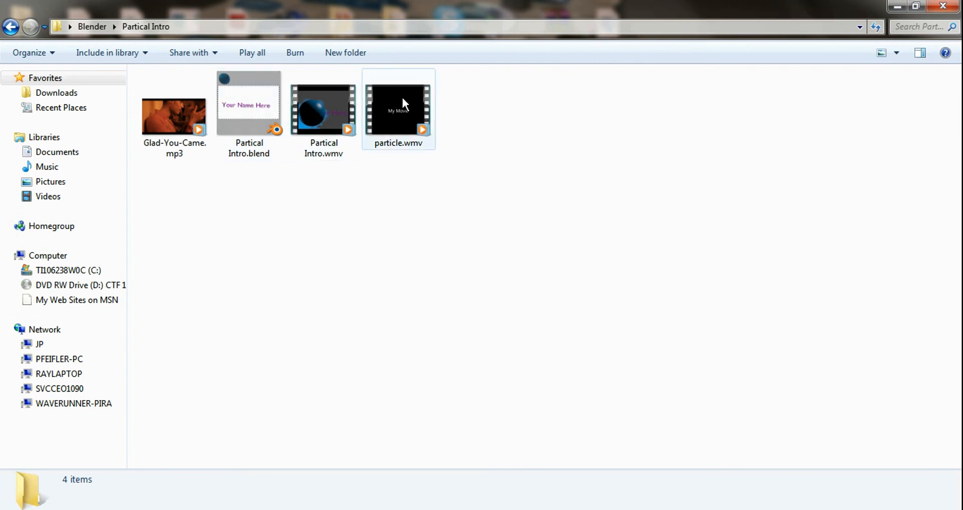
{"action": "double_click", "coordinate": [423, 101]}
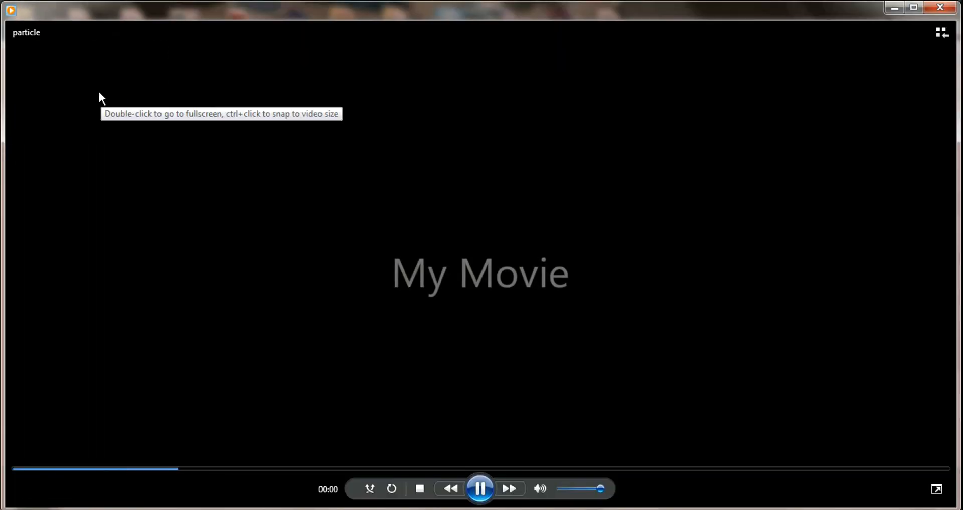
{"action": "left_click", "coordinate": [940, 7]}
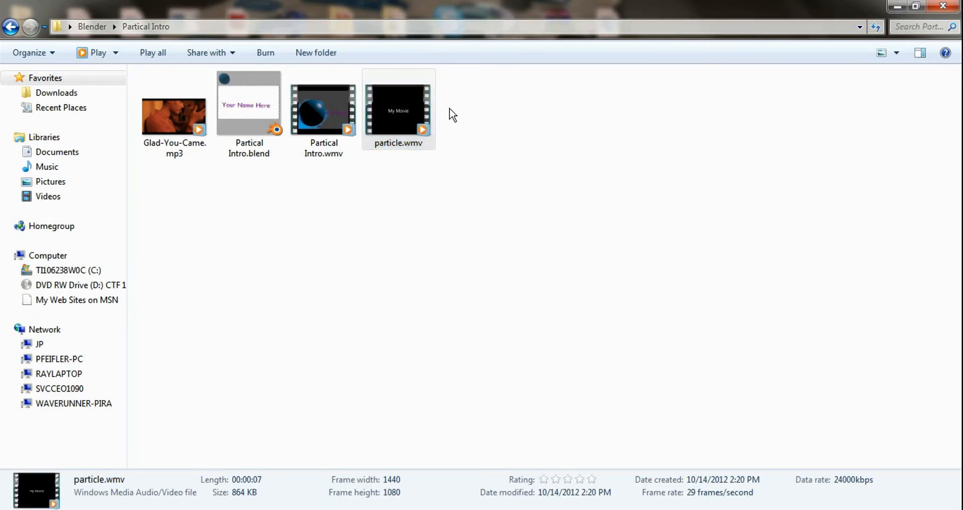
Step: Delete particle.wmv from the Partical Intro folder and close the folder window
{"action": "key", "text": "Delete"}
{"action": "left_click", "coordinate": [524, 310]}
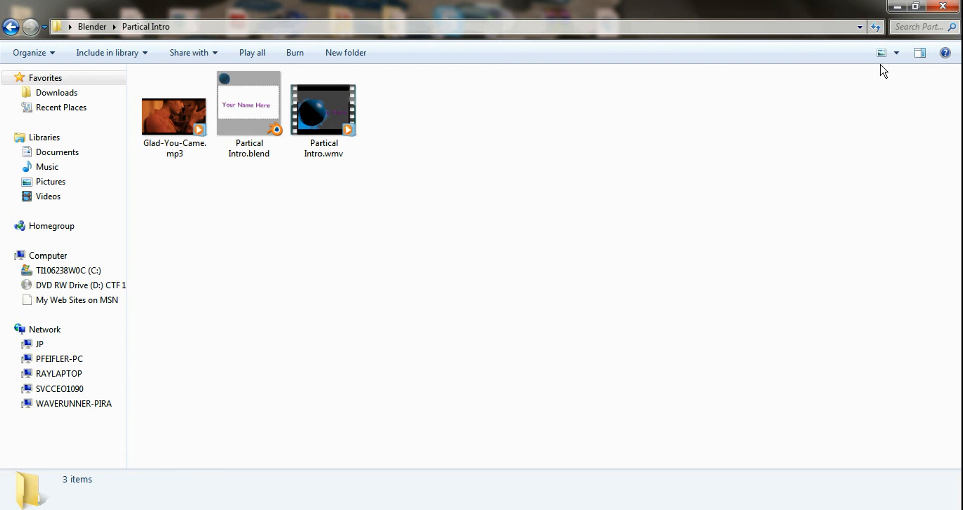
{"action": "left_click", "coordinate": [942, 7]}
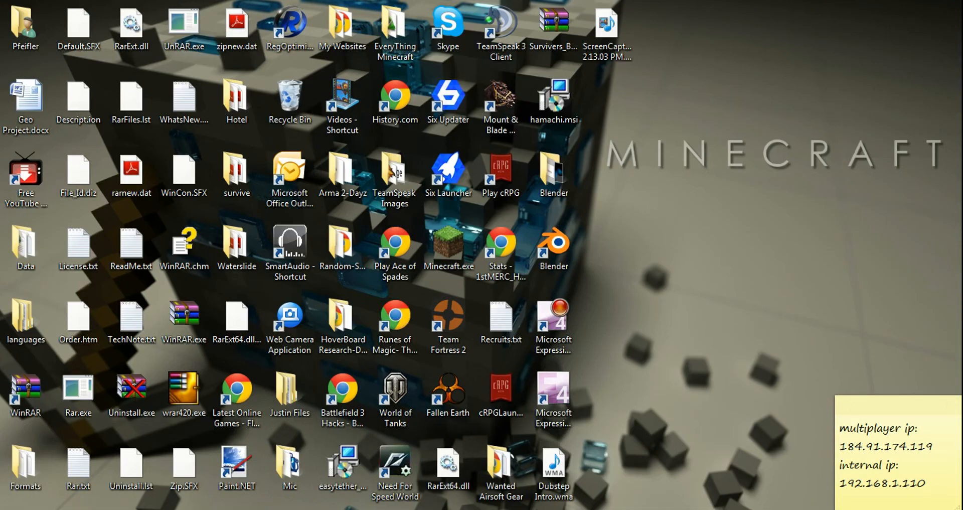
Step: Bring up the Partical Intro folder window again and reposition it on the desktop
{"action": "left_click", "coordinate": [279, 508]}
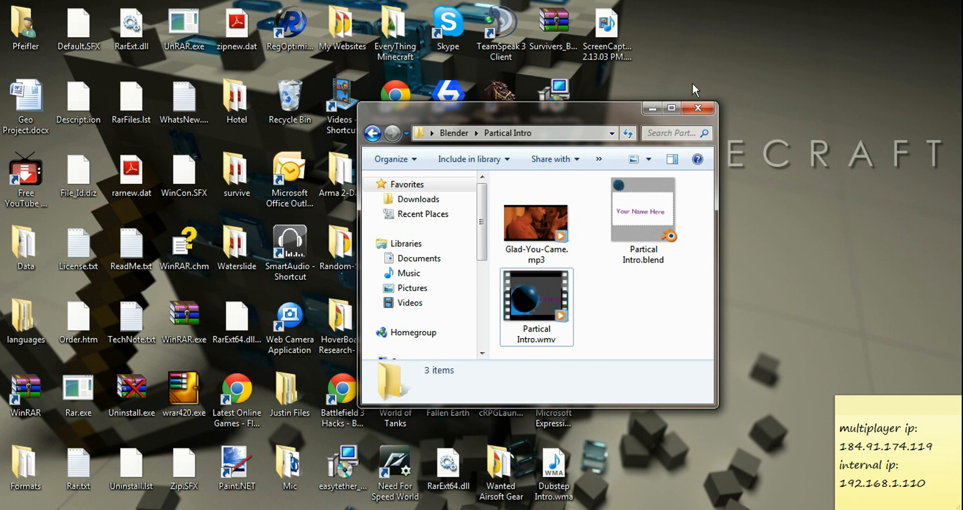
{"action": "left_click_drag", "start_coordinate": [588, 116], "coordinate": [548, 88]}
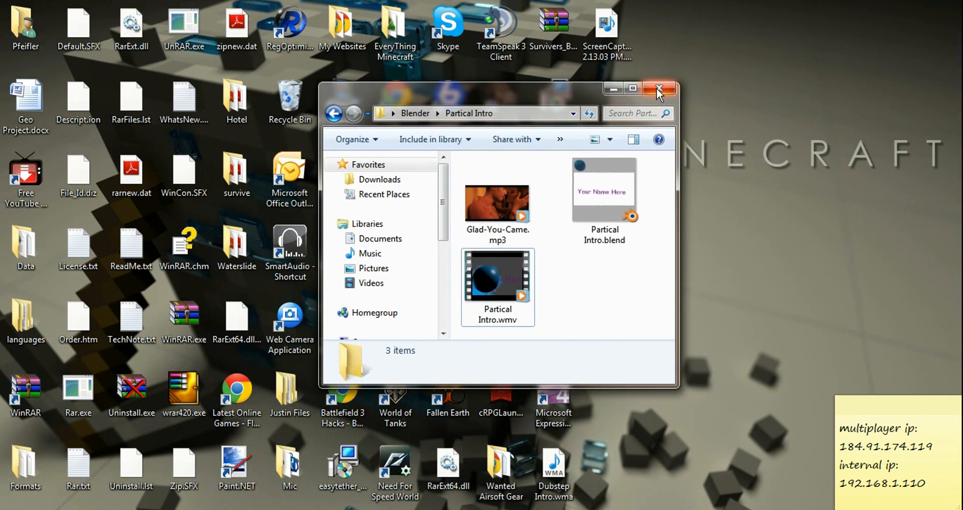